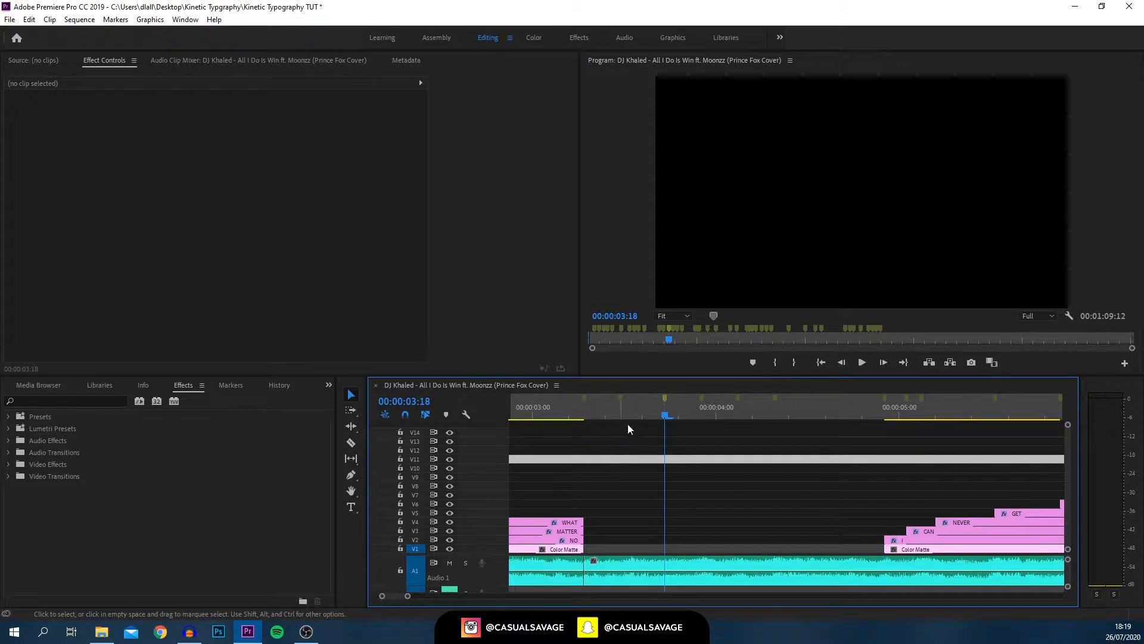
# Step: Clear the sequence marker at 00:00:03:18 and play back the empty section that starts at 00:00:03:07
pyautogui.rightClick(665, 400)
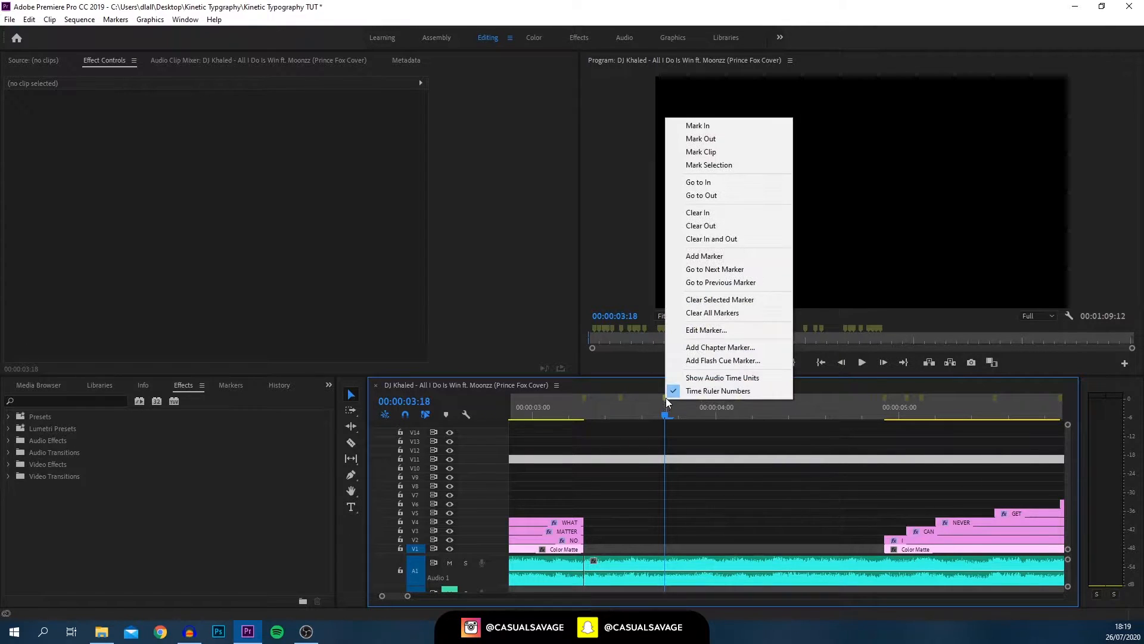
pyautogui.click(749, 304)
pyautogui.click(576, 402)
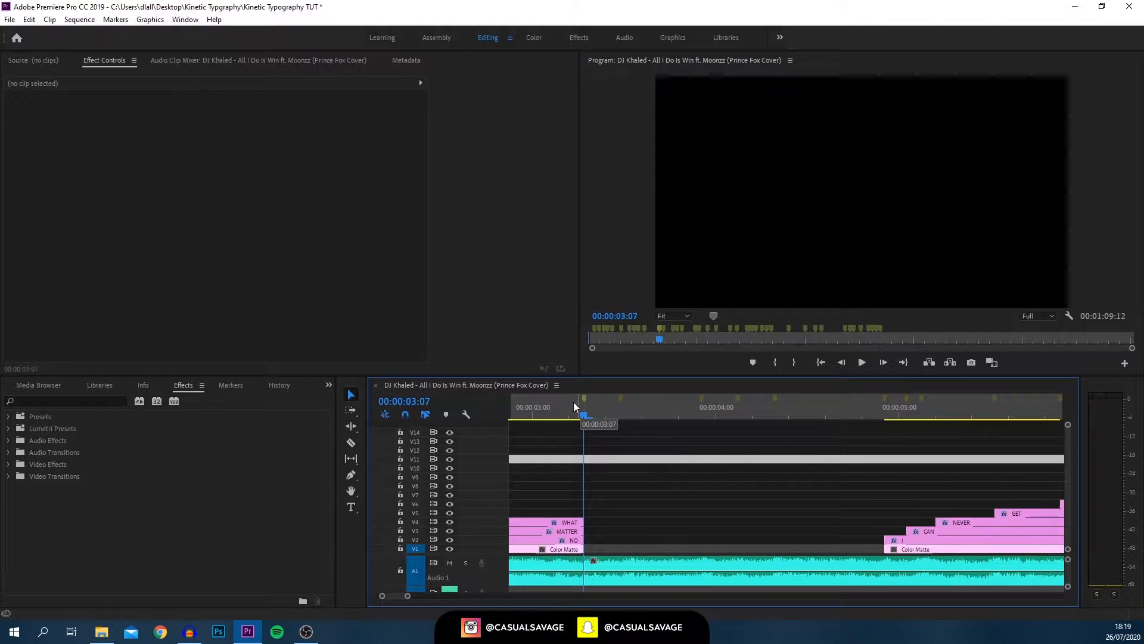
pyautogui.moveTo(574, 403); pyautogui.dragTo(562, 403)
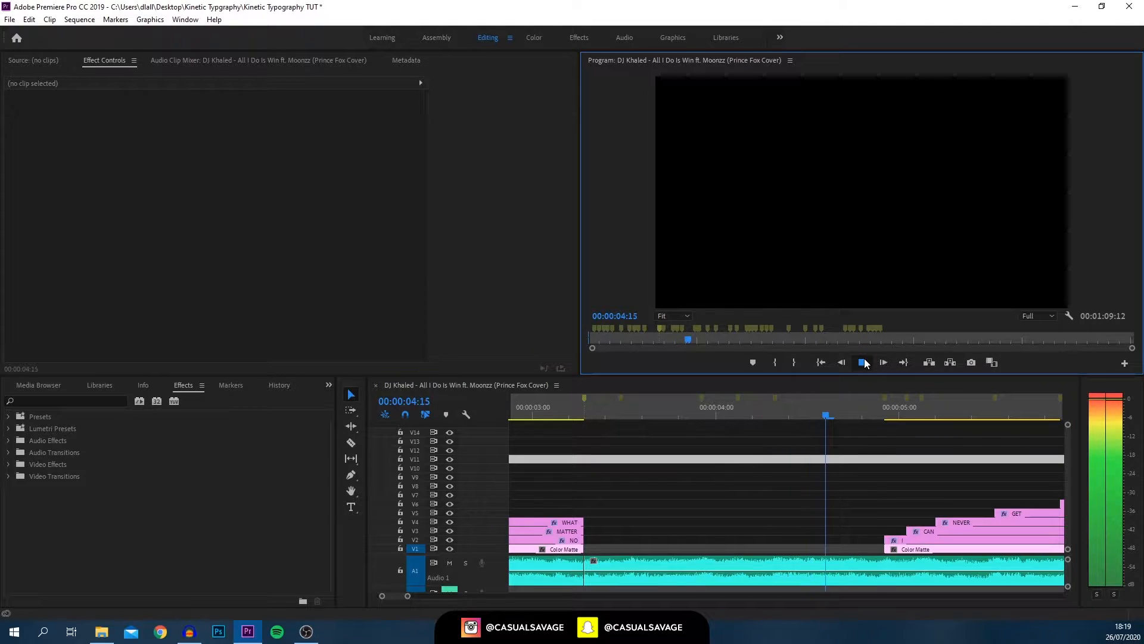
pyautogui.click(864, 361)
pyautogui.click(745, 549)
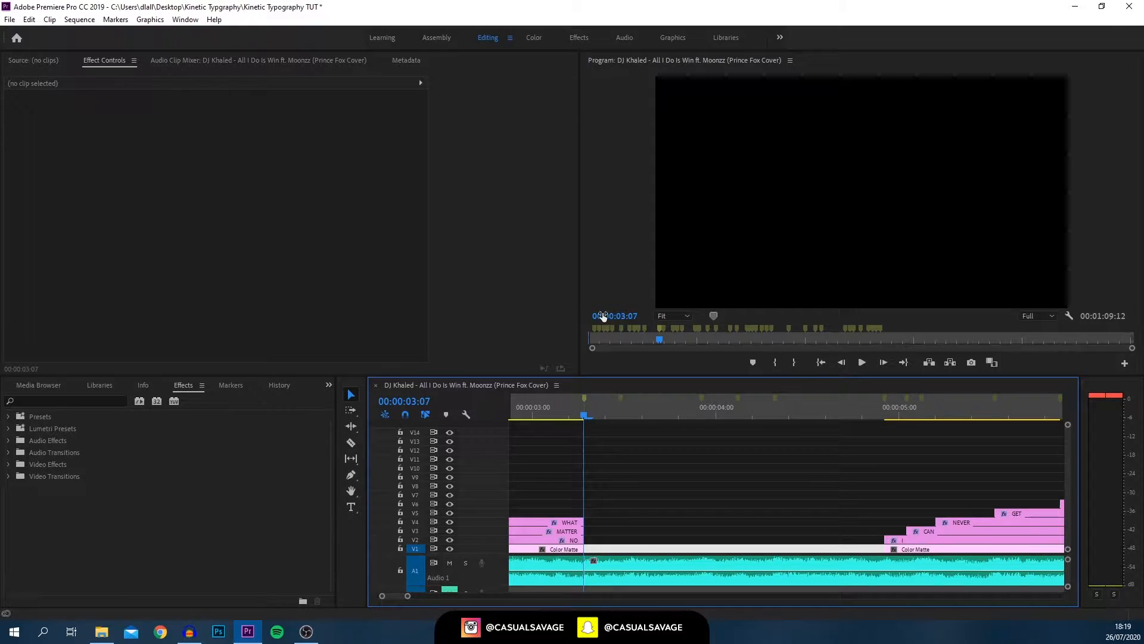
# Step: Create a new 1920 x 1080 color matte in the project with the green color 00FF24
pyautogui.hotkey('shift', '8')
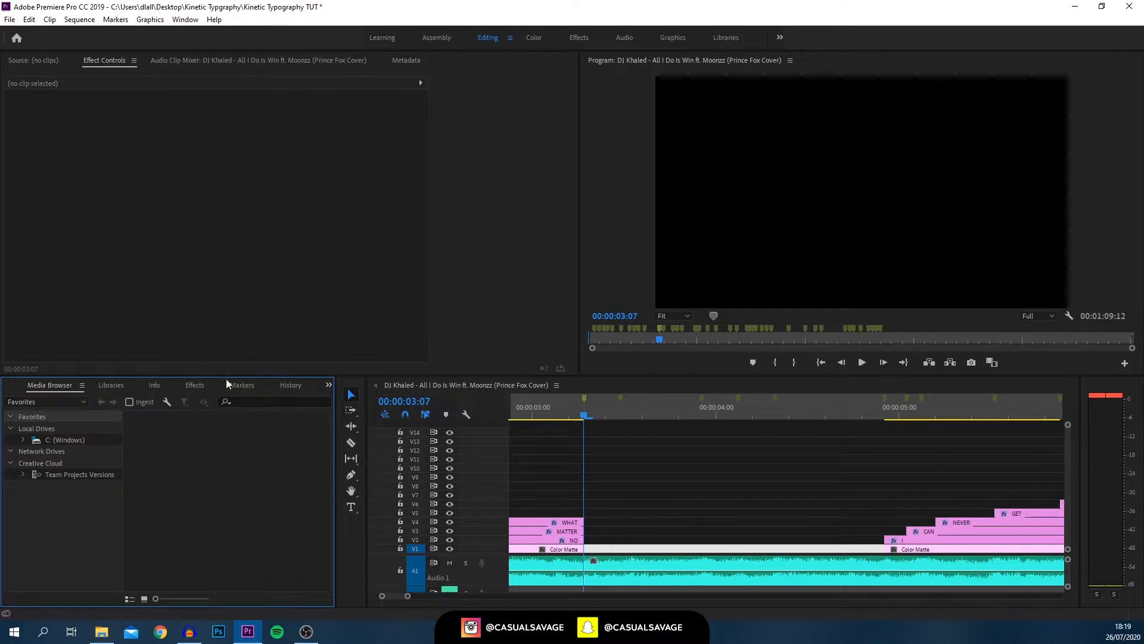
pyautogui.click(331, 385)
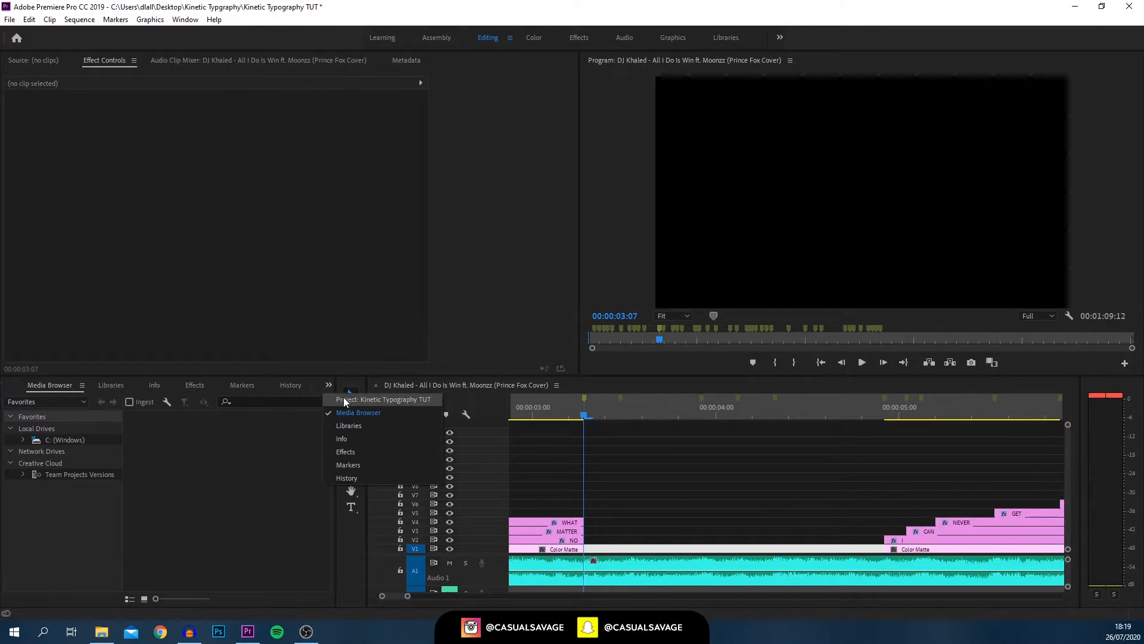
pyautogui.click(346, 398)
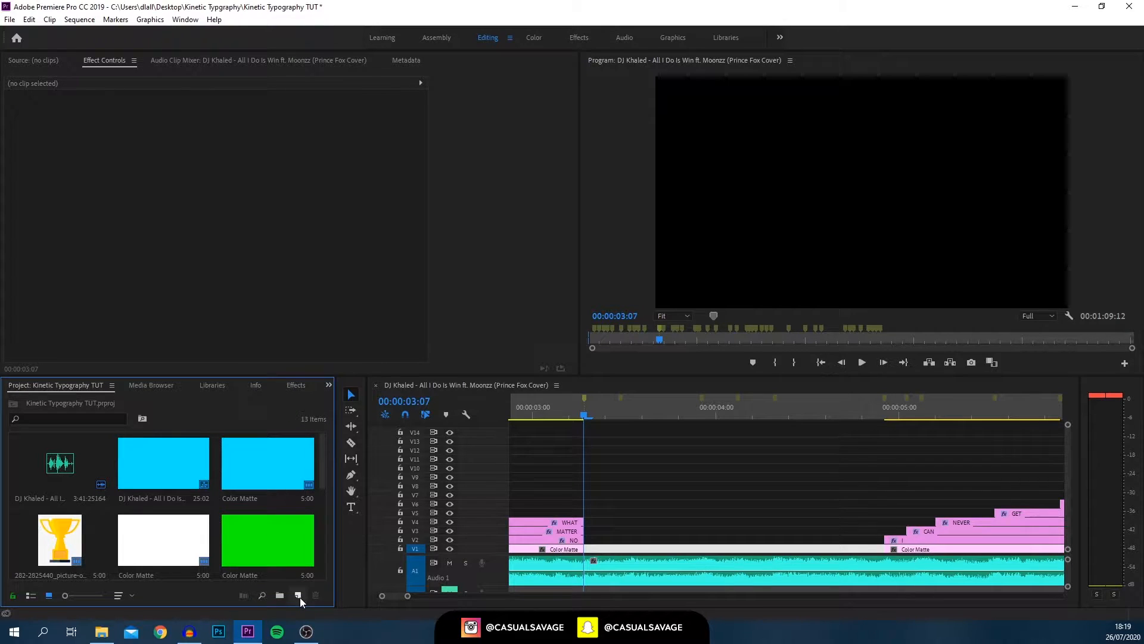
pyautogui.click(299, 597)
pyautogui.click(334, 539)
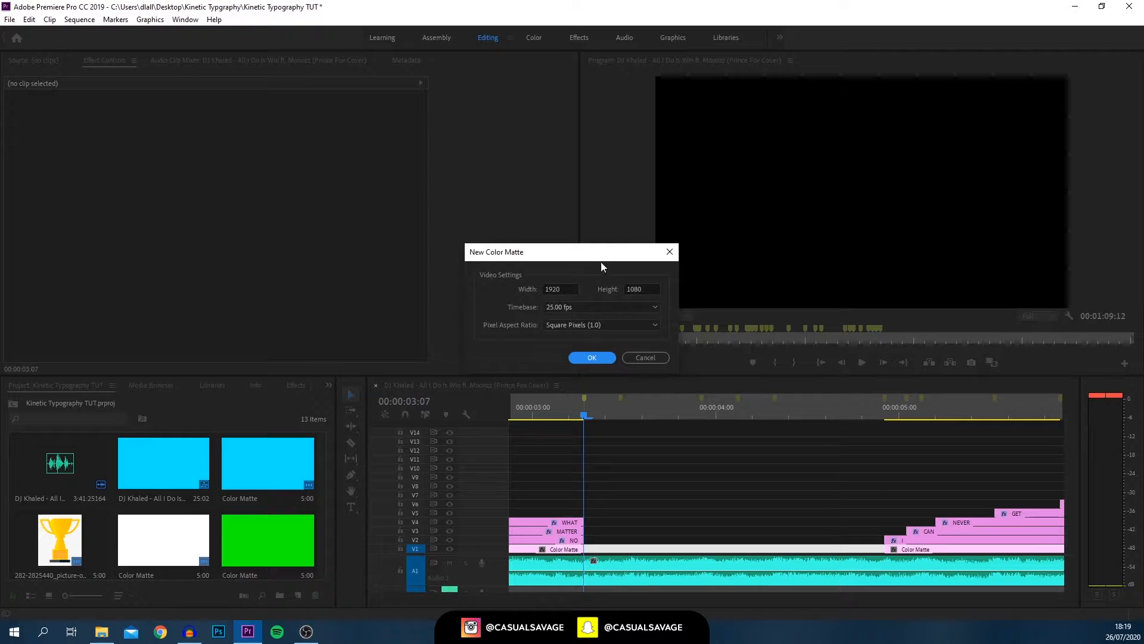
pyautogui.click(591, 358)
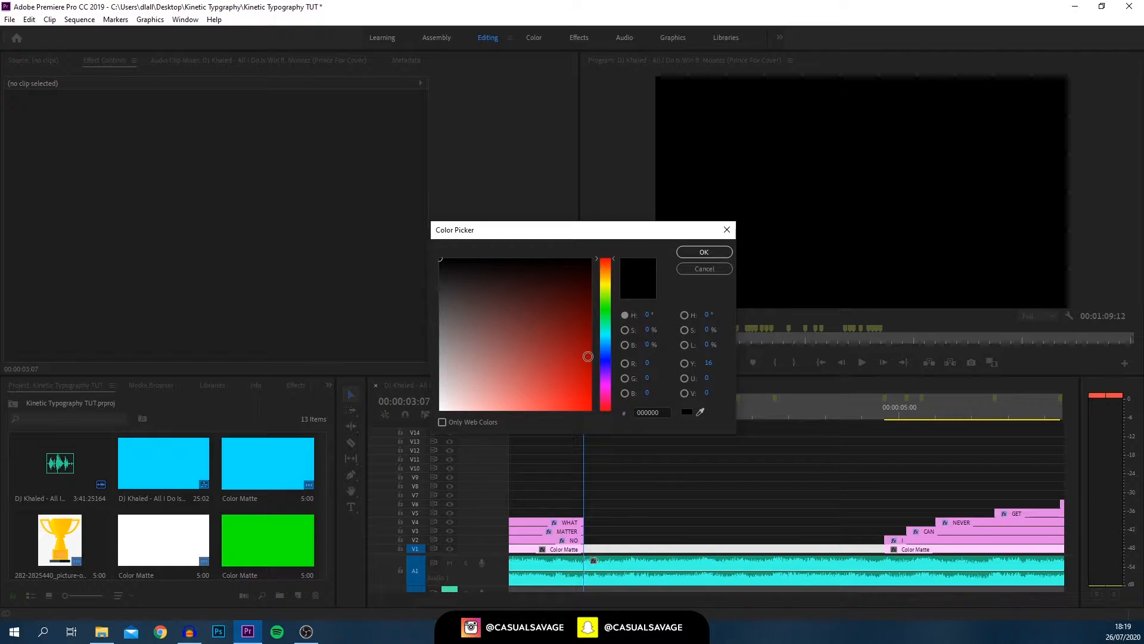
pyautogui.click(608, 312)
pyautogui.moveTo(556, 409); pyautogui.dragTo(595, 411)
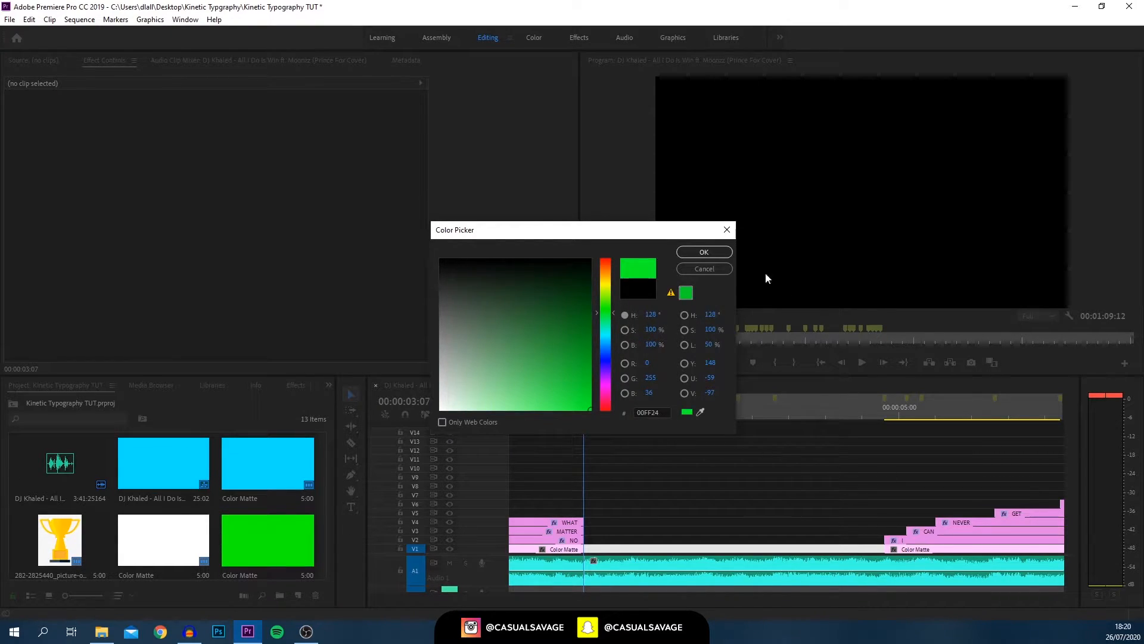
pyautogui.click(708, 254)
pyautogui.click(544, 335)
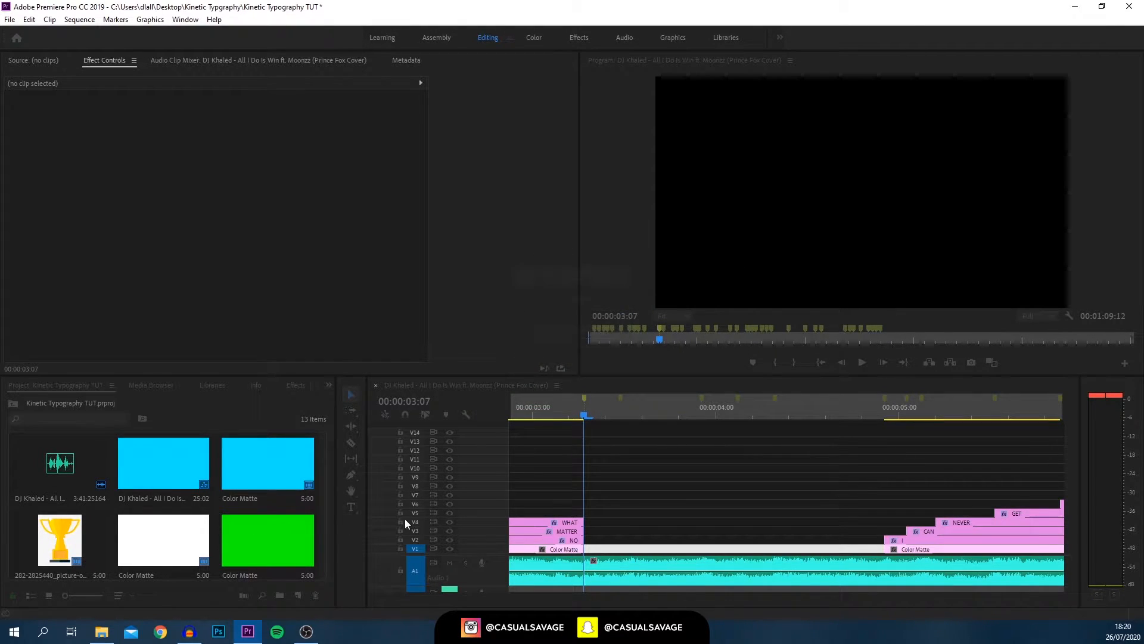
# Step: Place the green matte on track V1 from 00:00:03:07, cutting off the excess where the next color matte begins
pyautogui.moveTo(154, 556); pyautogui.dragTo(583, 425)
pyautogui.press('c')
pyautogui.click(884, 425)
pyautogui.press('v')
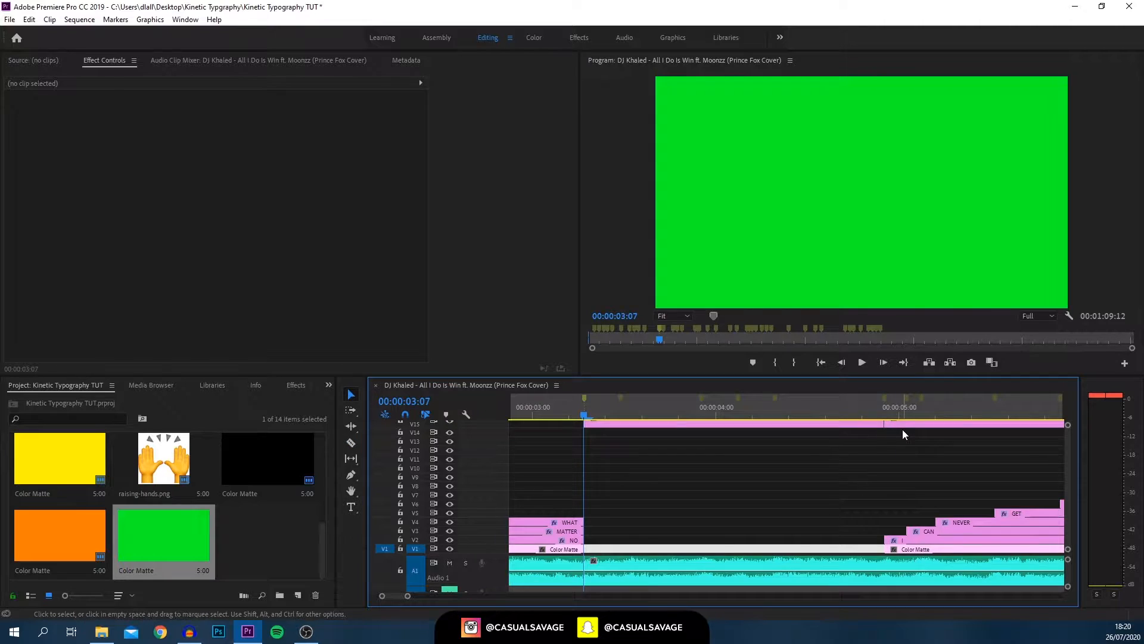
pyautogui.click(903, 429)
pyautogui.press('Delete')
pyautogui.moveTo(682, 423); pyautogui.dragTo(674, 547)
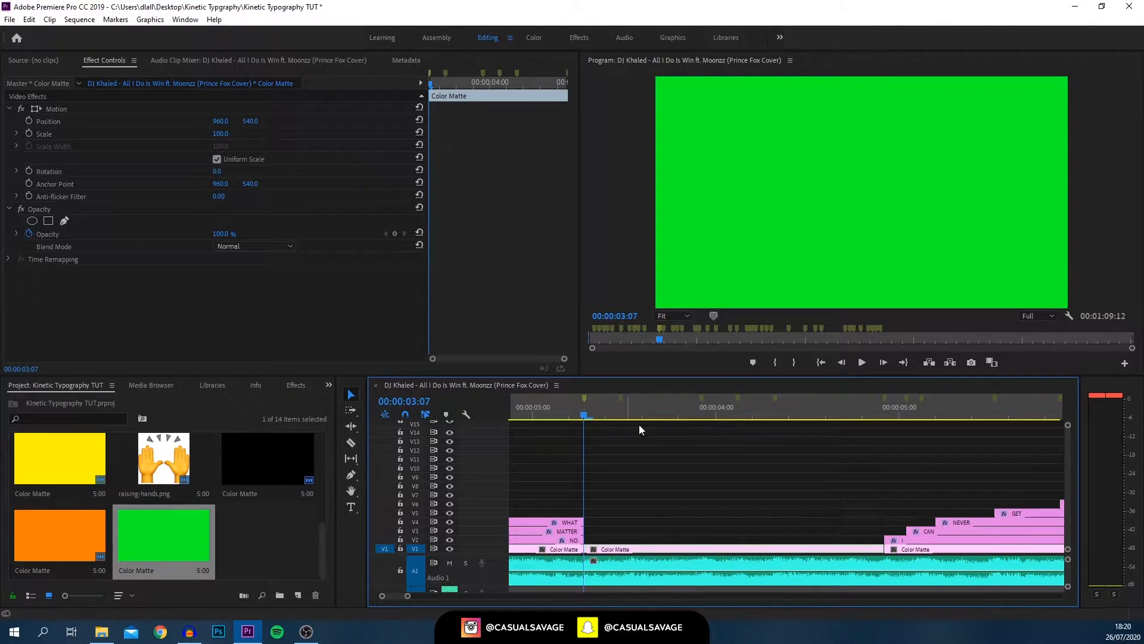
# Step: Add a text box in the upper-left area of the green frame at 00:00:03:07 containing the word GOT
pyautogui.click(591, 537)
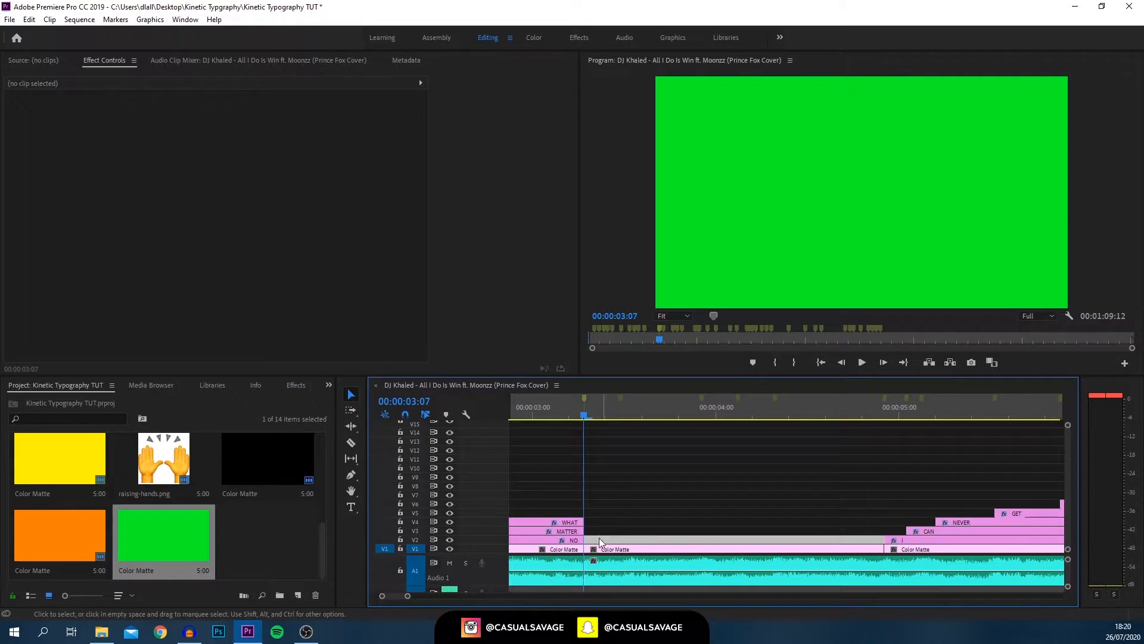
pyautogui.click(351, 506)
pyautogui.moveTo(665, 87); pyautogui.dragTo(875, 187)
pyautogui.write('GOT')
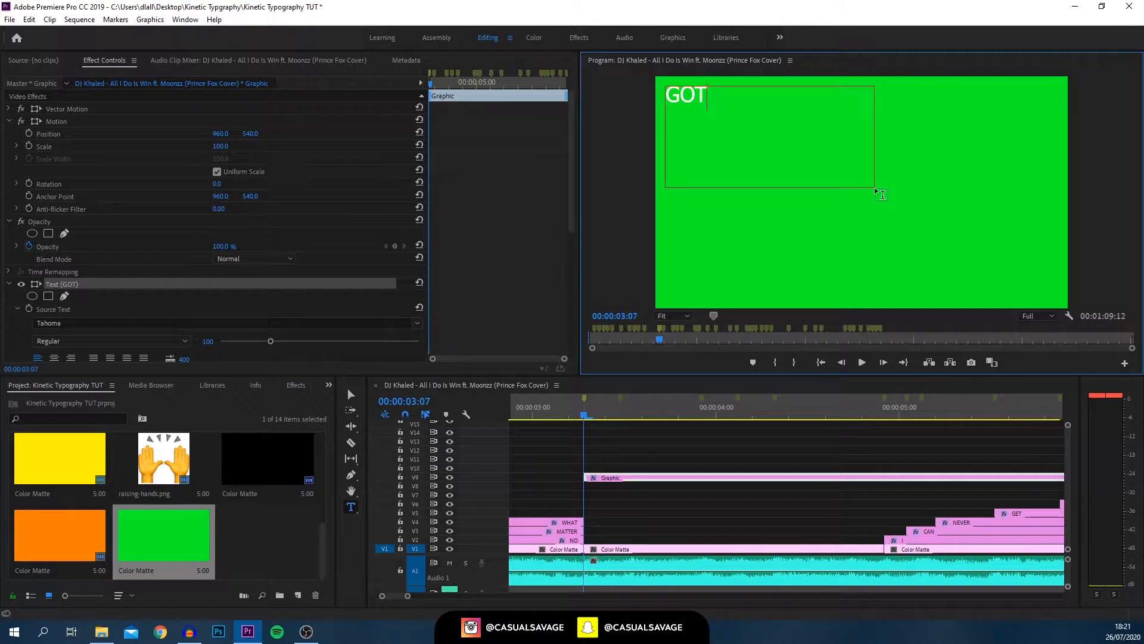
# Step: Set the GOT text's font to Bebas and its size to 400
pyautogui.hotkey('ctrl', 'a')
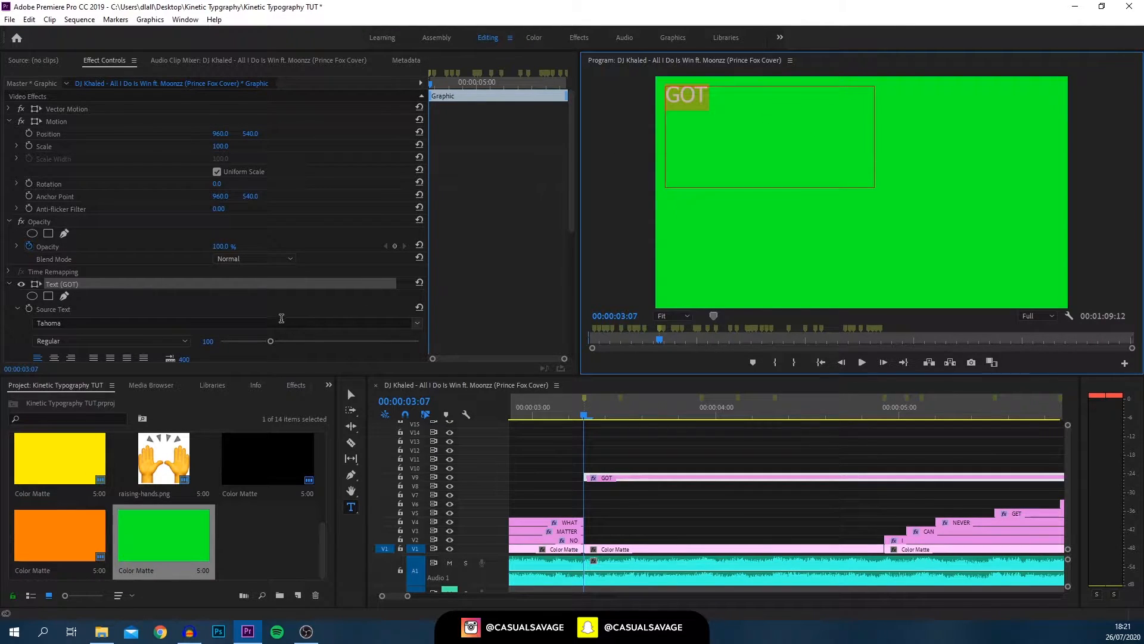
pyautogui.click(417, 323)
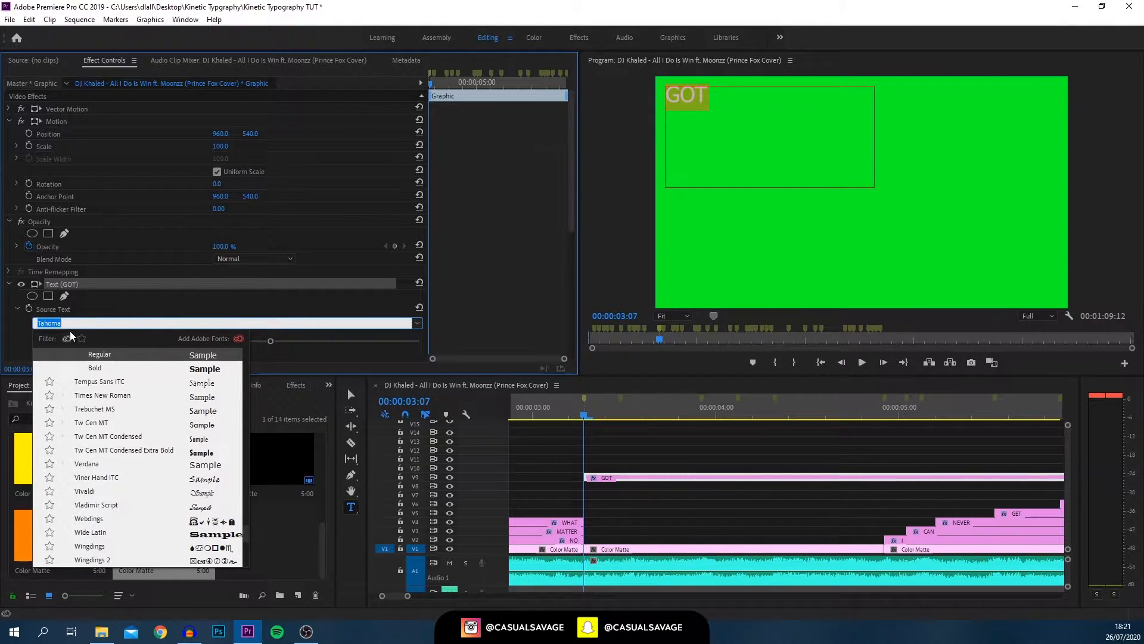
pyautogui.write('BEBAS')
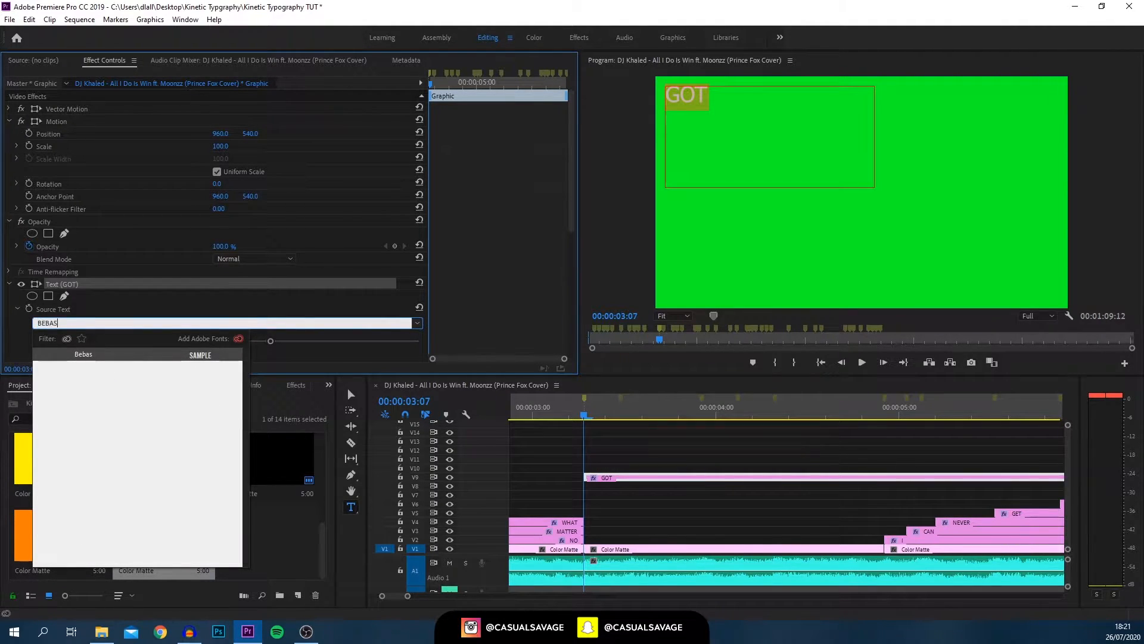
pyautogui.click(103, 358)
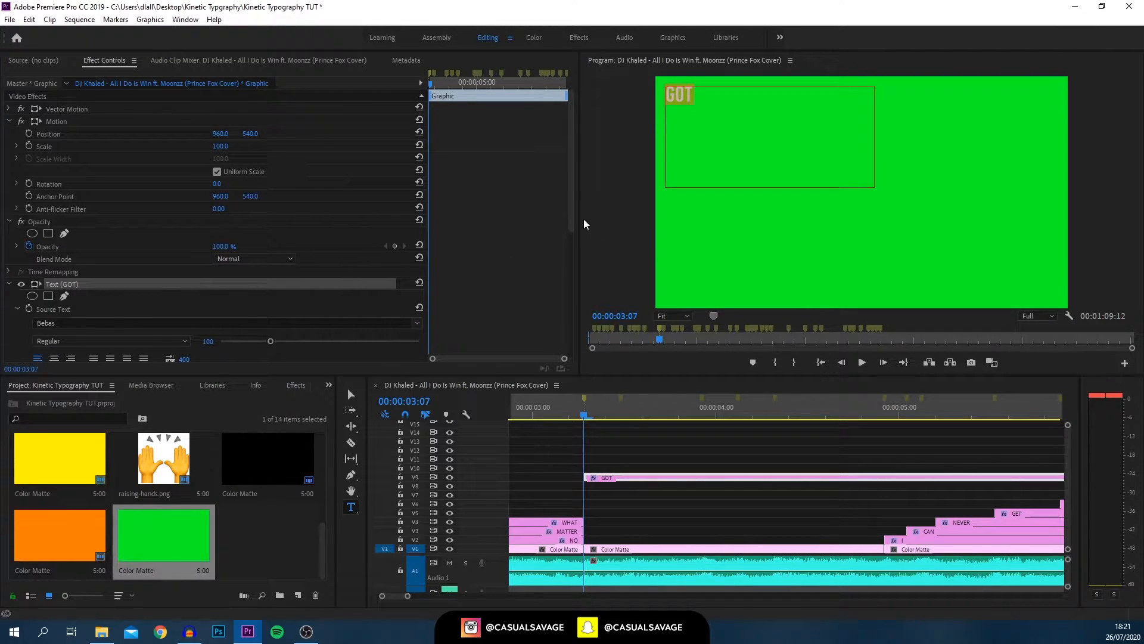
pyautogui.moveTo(573, 222); pyautogui.dragTo(573, 236)
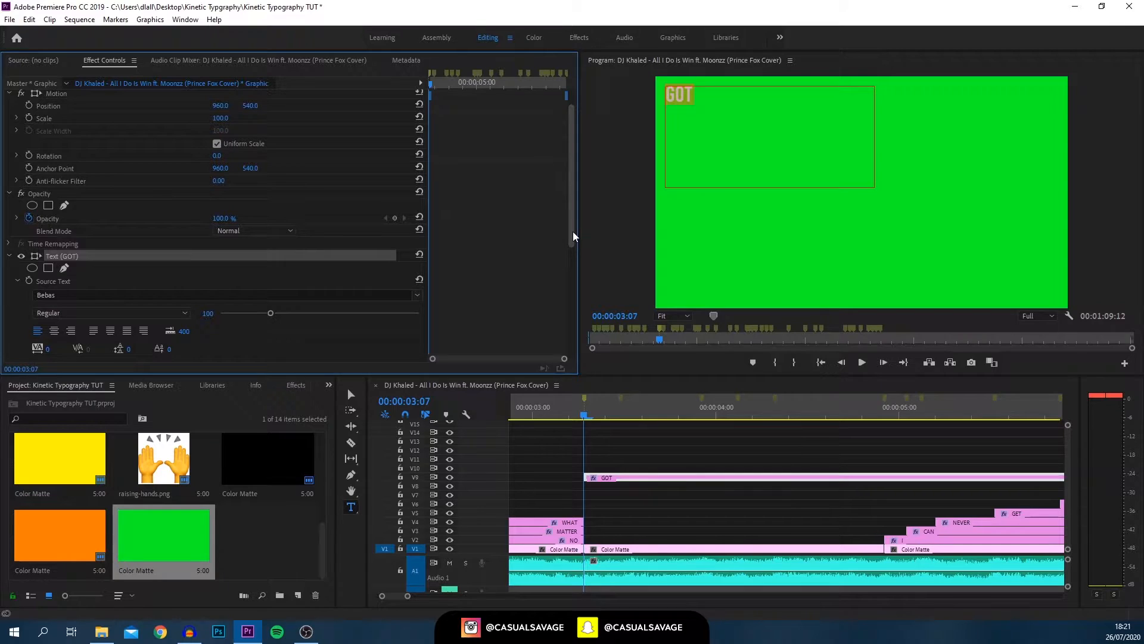
pyautogui.moveTo(211, 320); pyautogui.dragTo(517, 308)
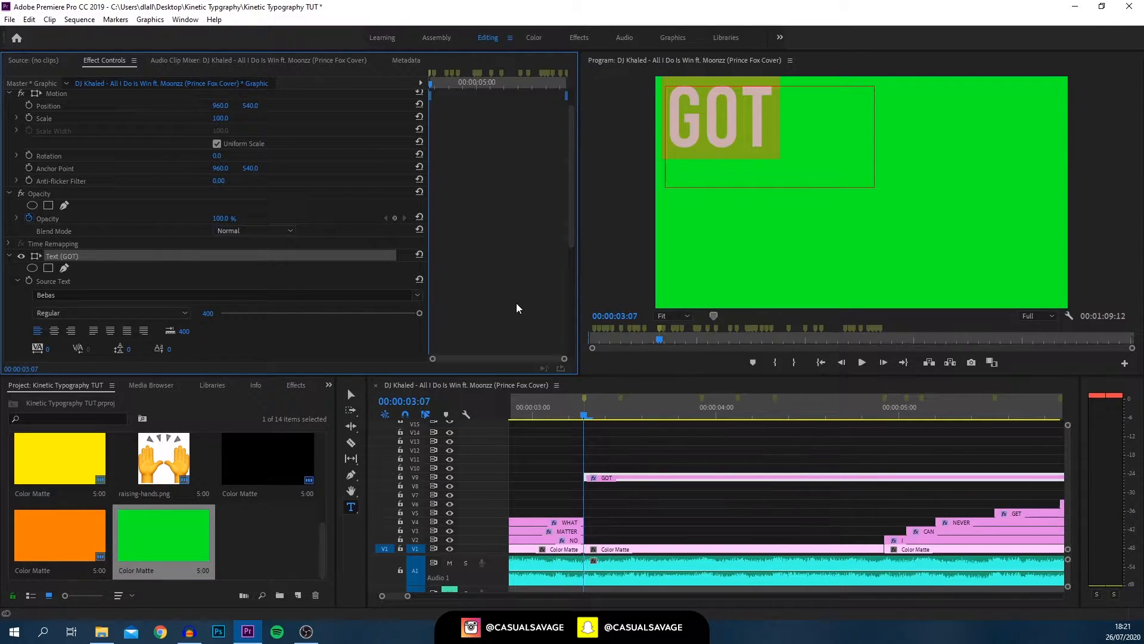
# Step: Enable a shadow on the GOT text and set the shadow opacity to 100%
pyautogui.moveTo(572, 235); pyautogui.dragTo(587, 287)
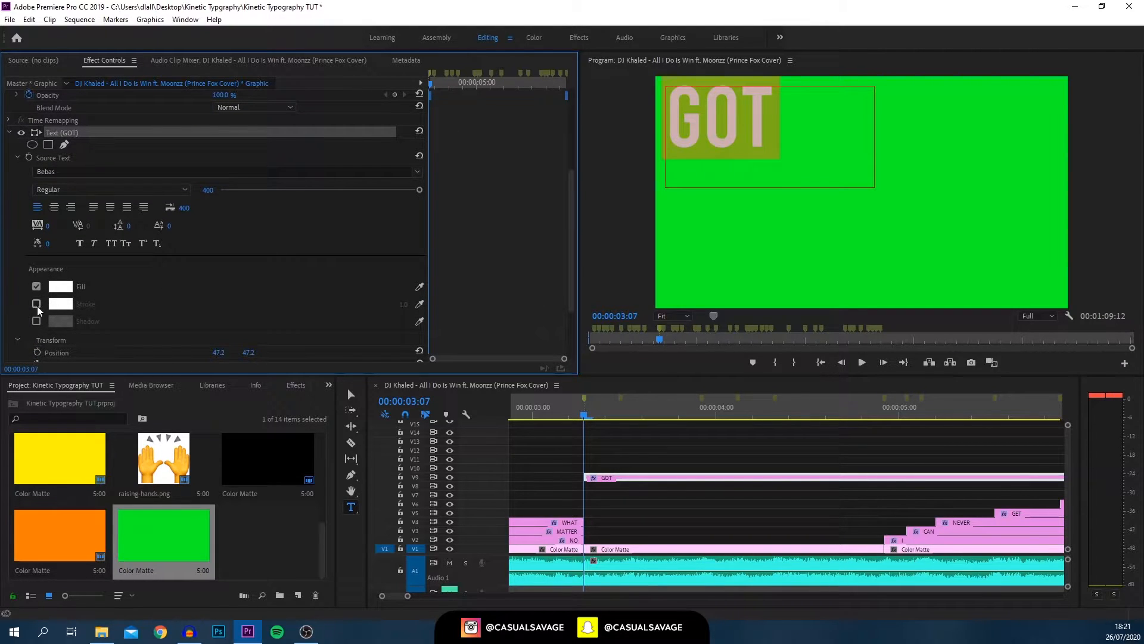
pyautogui.click(36, 321)
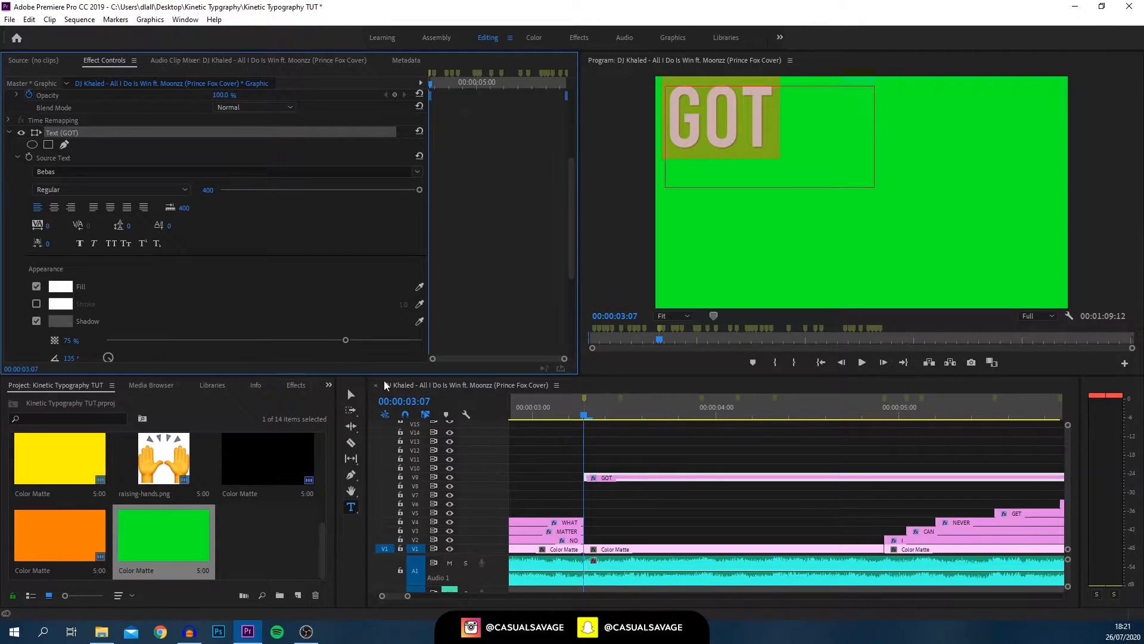
pyautogui.click(701, 139)
pyautogui.click(731, 121)
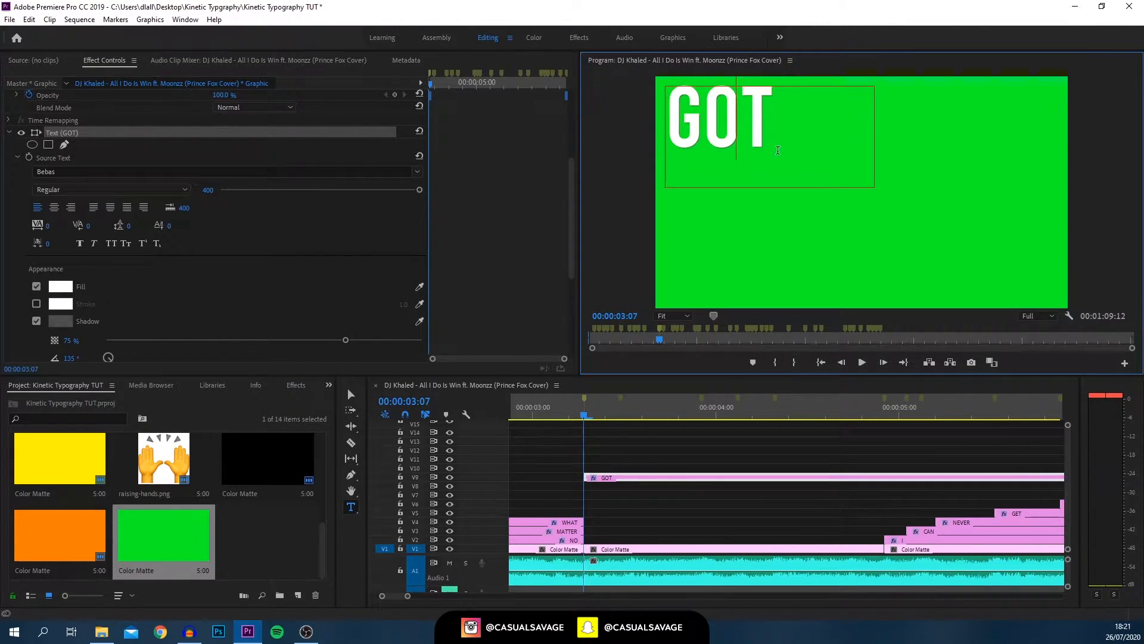
pyautogui.moveTo(574, 247); pyautogui.dragTo(574, 280)
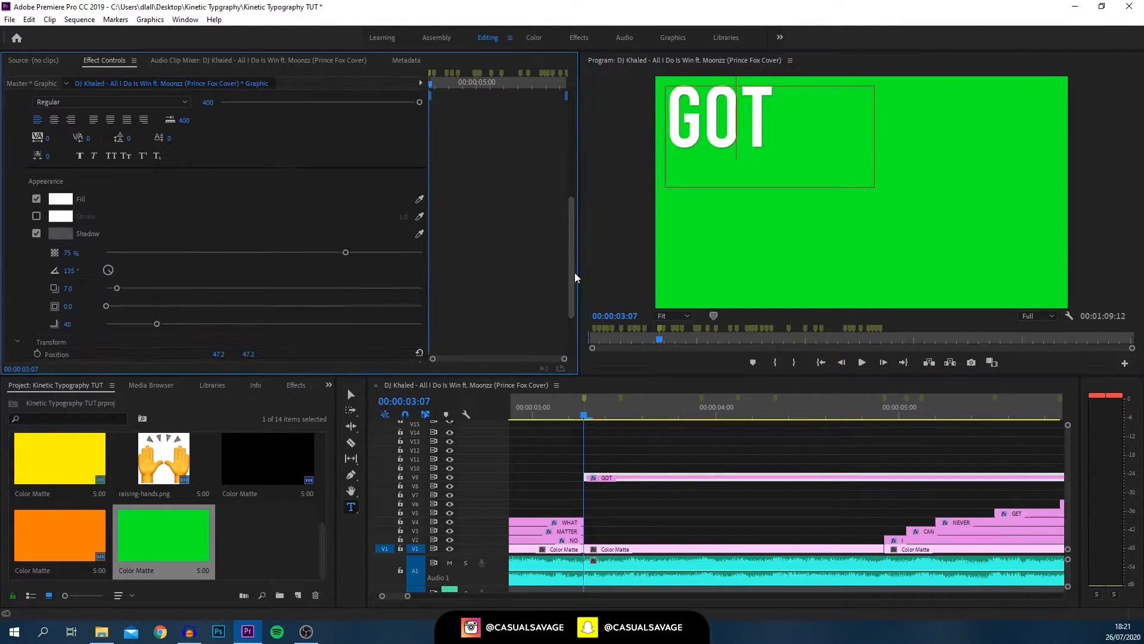
pyautogui.moveTo(348, 254); pyautogui.dragTo(501, 260)
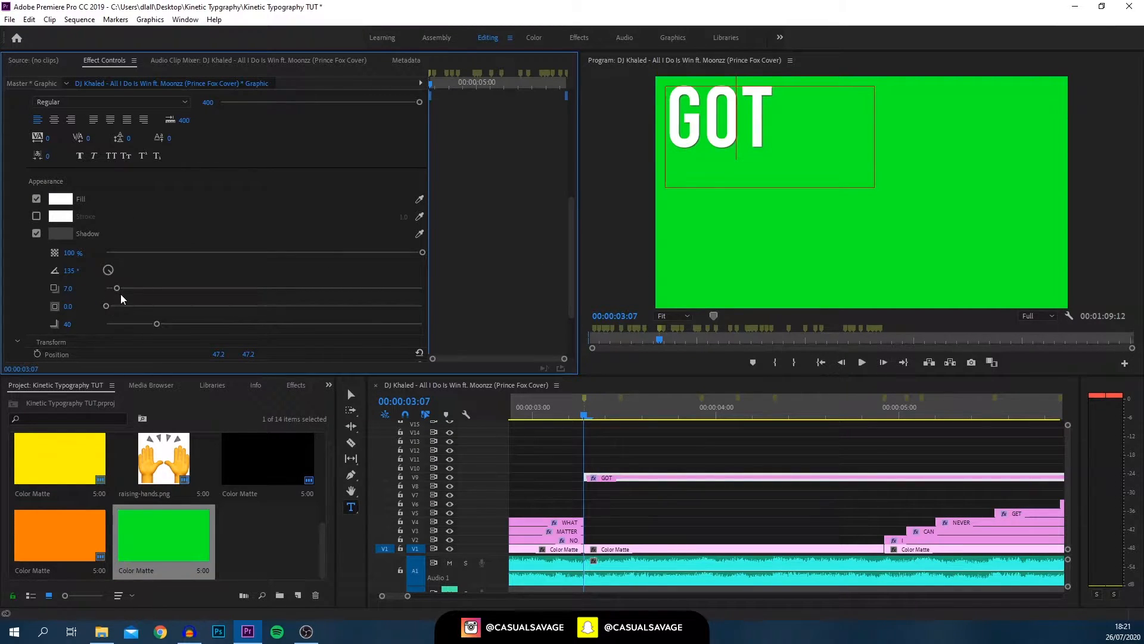
pyautogui.click(667, 496)
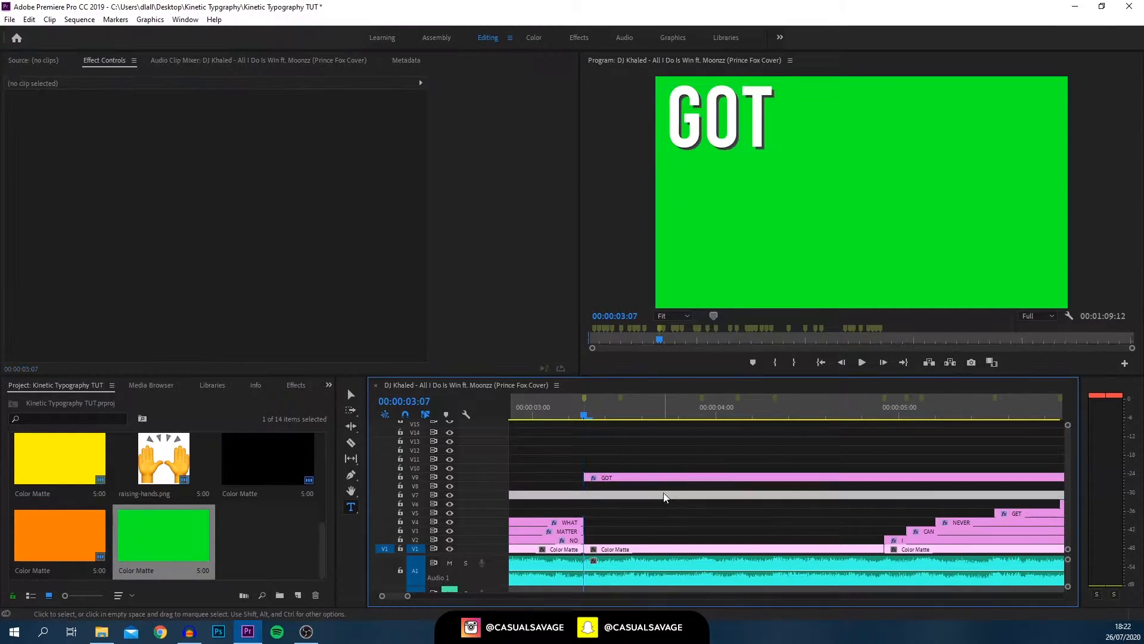
# Step: Cut the GOT text clip to the green matte's length, delete the excess and move the clip to track V2
pyautogui.click(796, 477)
pyautogui.press('c')
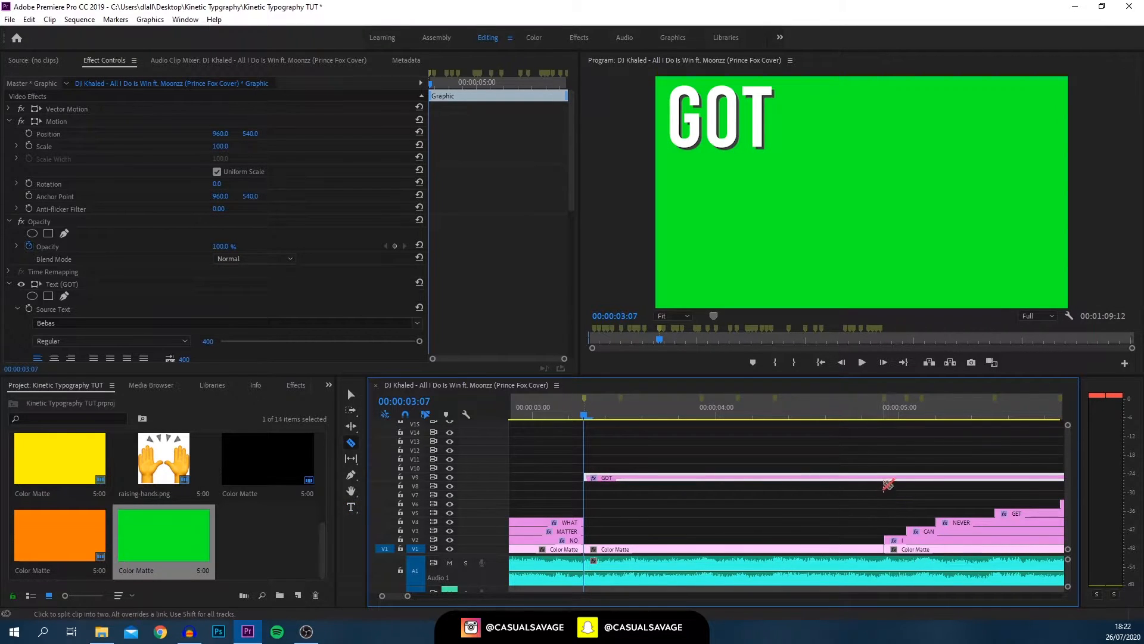
pyautogui.click(884, 480)
pyautogui.press('v')
pyautogui.click(905, 479)
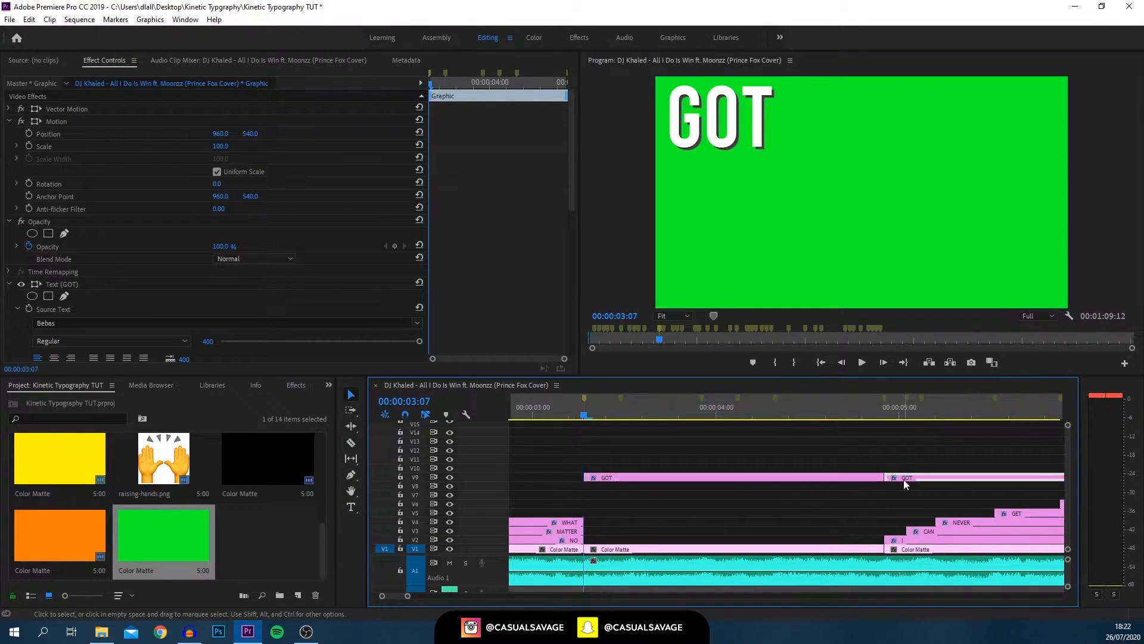
pyautogui.press('Delete')
pyautogui.moveTo(621, 476); pyautogui.dragTo(624, 540)
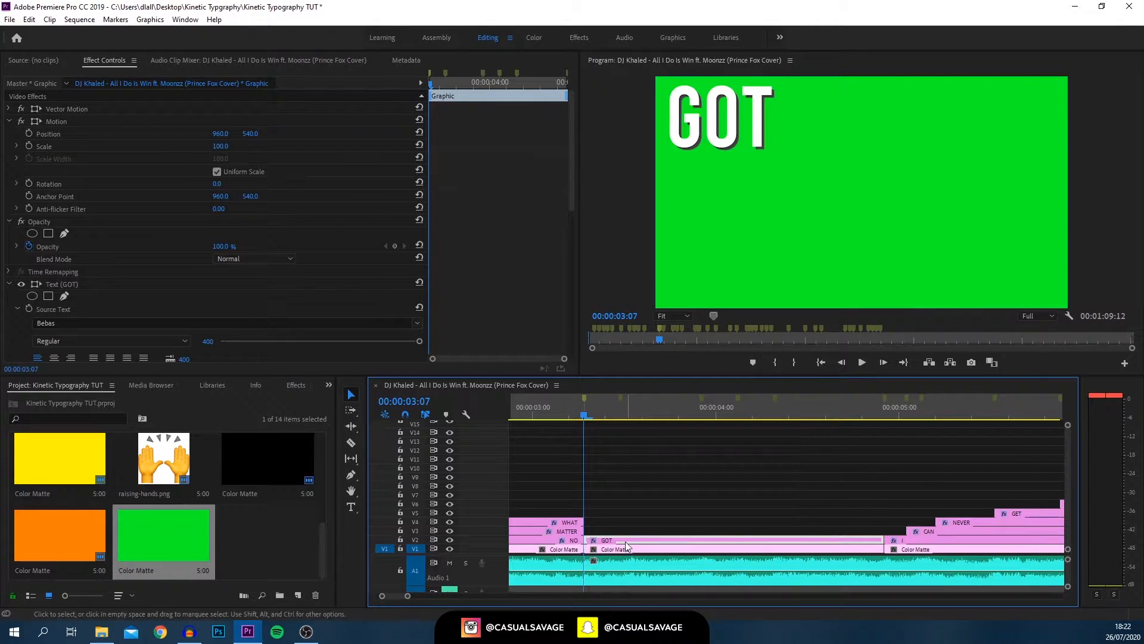
pyautogui.click(688, 111)
pyautogui.moveTo(704, 125)
pyautogui.mouseDown()
pyautogui.moveTo(906, 159)
pyautogui.moveTo(877, 145)
pyautogui.moveTo(857, 173)
pyautogui.moveTo(706, 138)
pyautogui.moveTo(704, 125)
pyautogui.mouseUp()
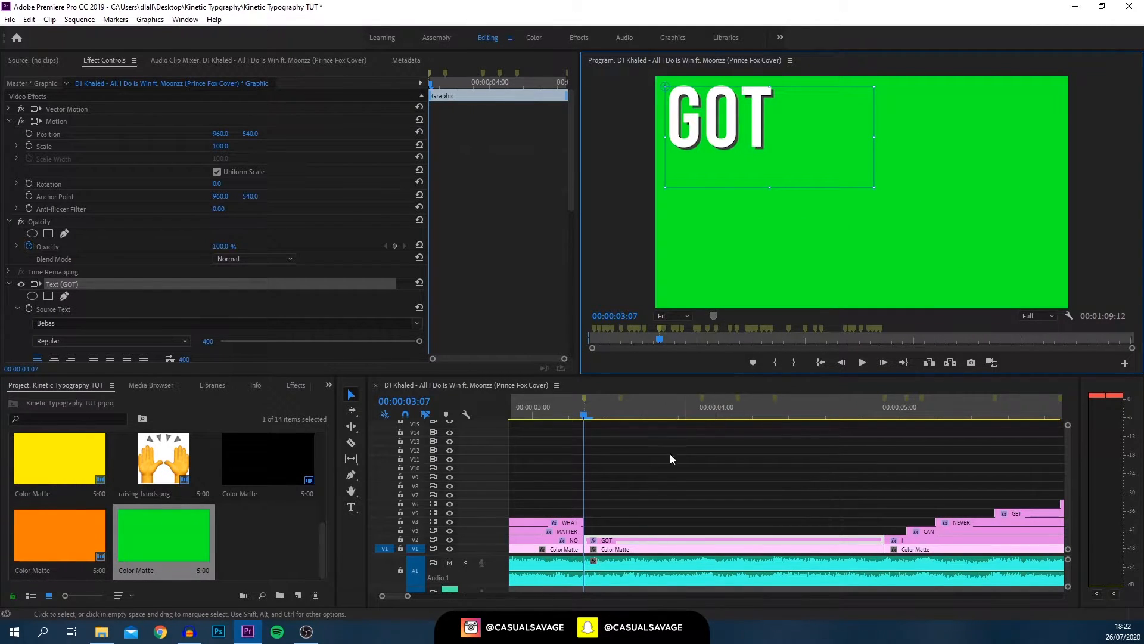
# Step: Duplicate the GOT text clip onto track V3, directly above the original
pyautogui.click(641, 500)
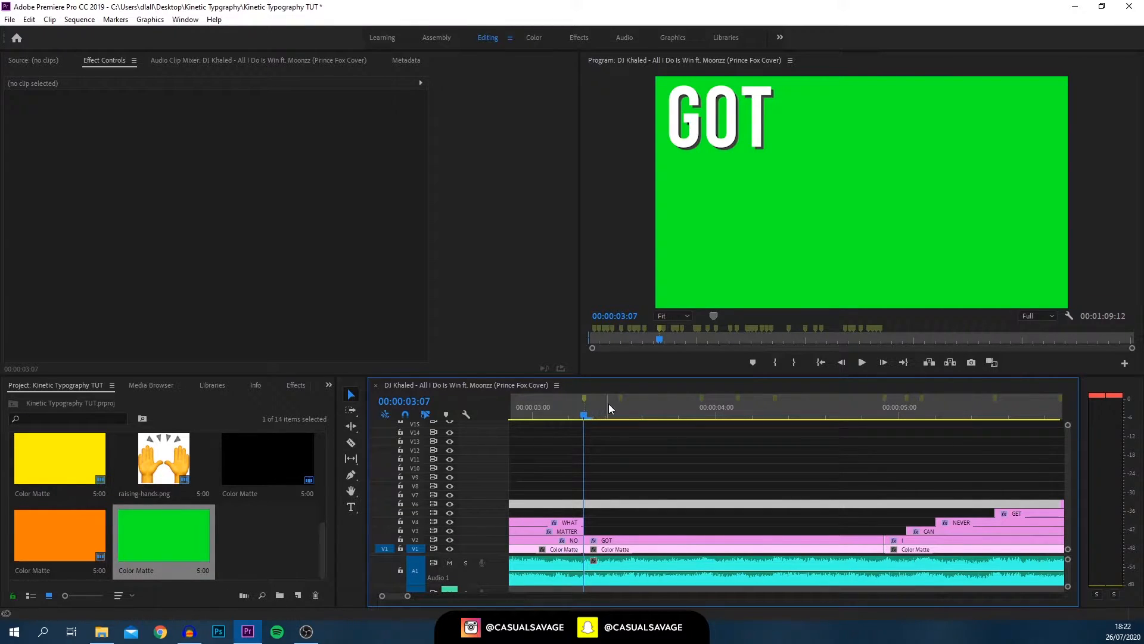
pyautogui.click(614, 540)
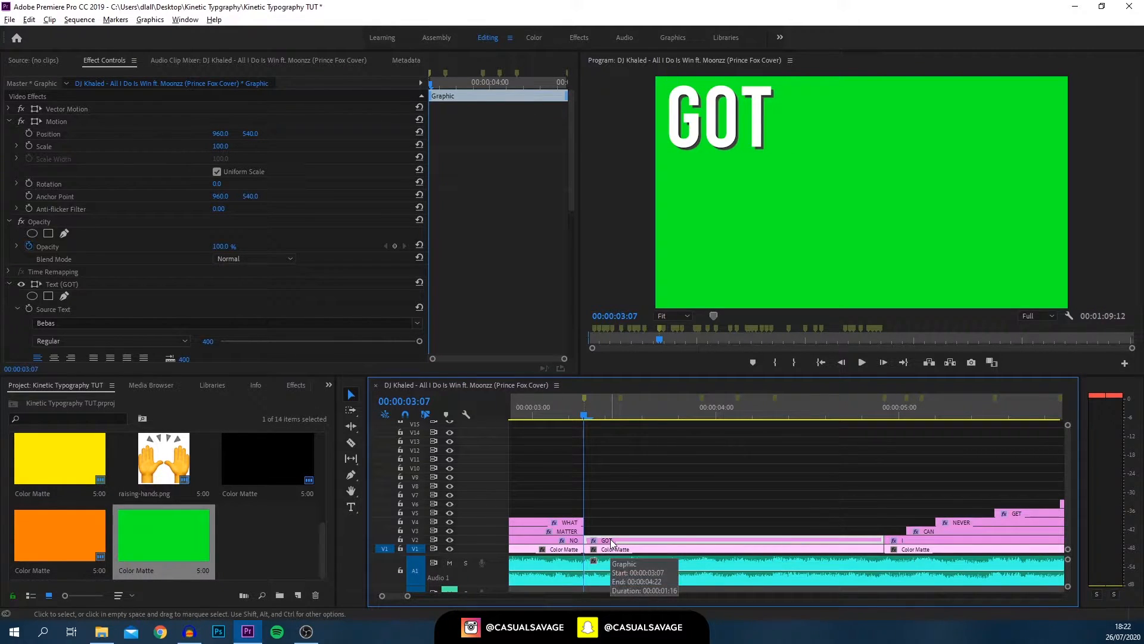
pyautogui.moveTo(612, 542); pyautogui.dragTo(609, 530)
# Step: At the 00:00:03:12 marker, change the wording of the duplicated text clip on track V3 to MONEY
pyautogui.click(620, 411)
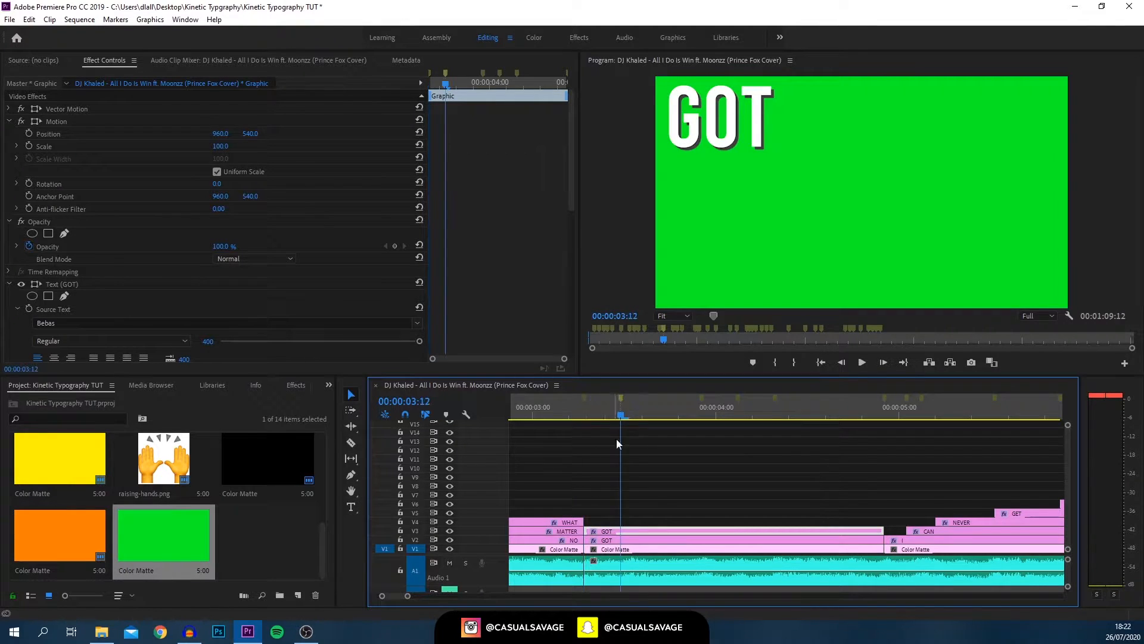
pyautogui.click(695, 153)
pyautogui.press('t')
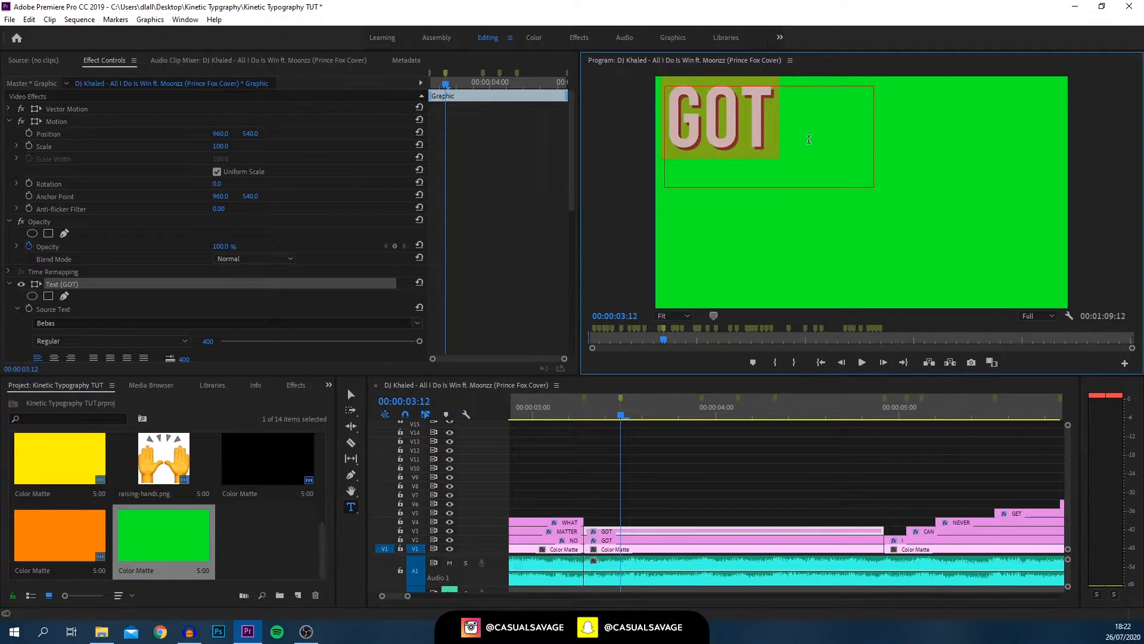
pyautogui.write('MONEY')
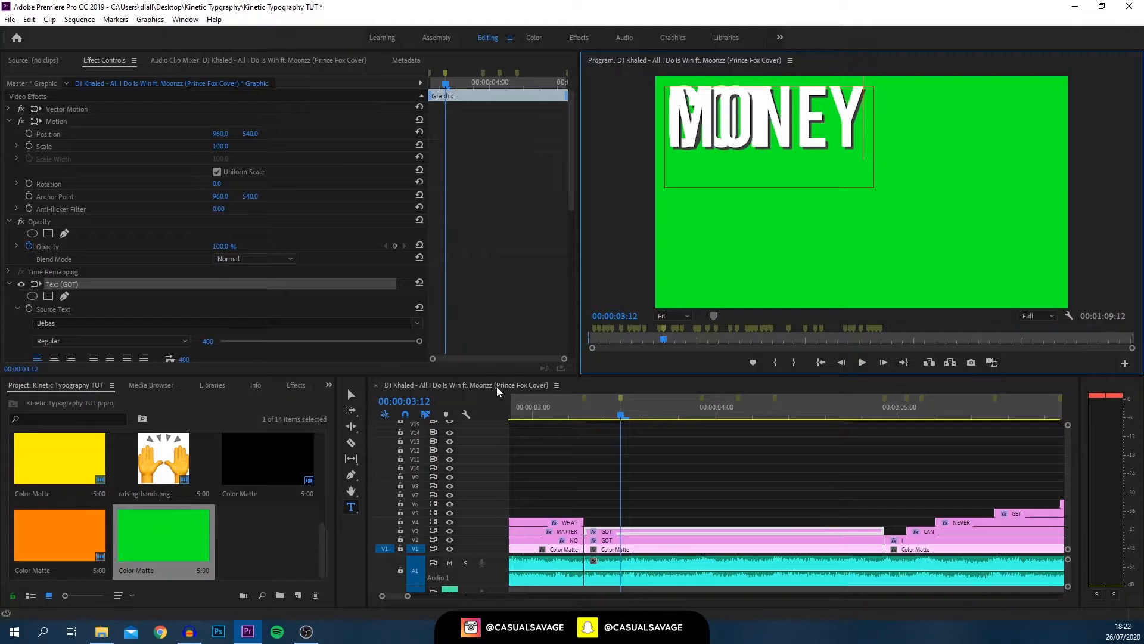
# Step: Tighten the MONEY text box around the word and rotate it to read vertically downwards near the frame's left side
pyautogui.click(350, 395)
pyautogui.moveTo(792, 142); pyautogui.dragTo(916, 147)
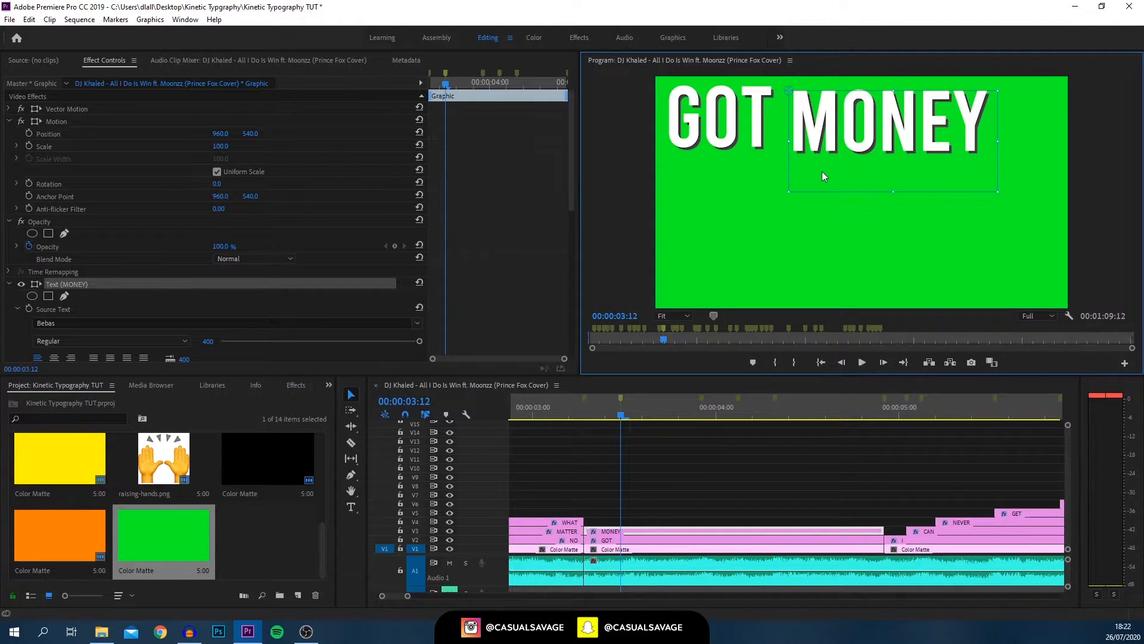
pyautogui.moveTo(892, 192); pyautogui.dragTo(909, 156)
pyautogui.moveTo(906, 126); pyautogui.dragTo(839, 208)
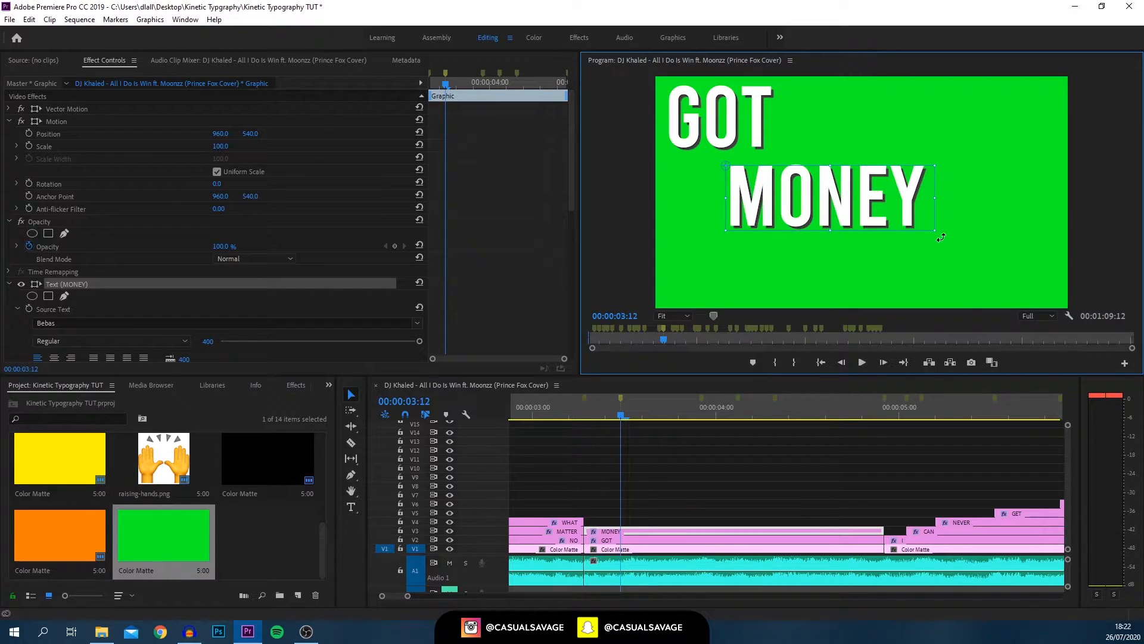
pyautogui.moveTo(941, 237); pyautogui.dragTo(677, 289)
pyautogui.moveTo(678, 280); pyautogui.dragTo(705, 225)
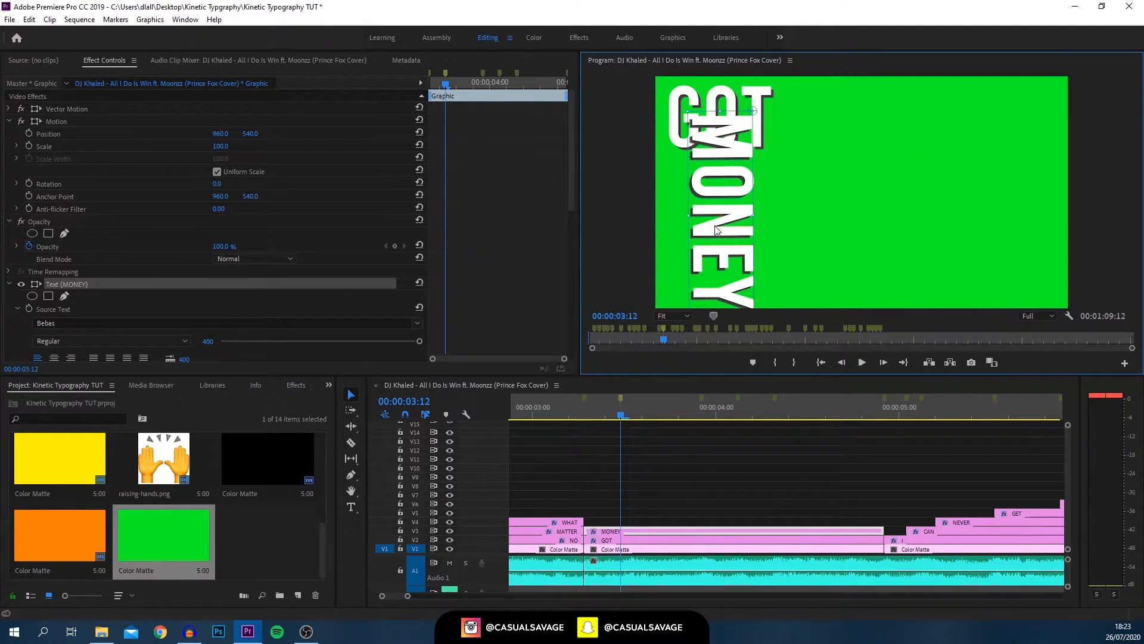
# Step: Set the MONEY text's size to 304 and place it directly below GOT, with its box long enough for the whole word
pyautogui.doubleClick(705, 226)
pyautogui.moveTo(419, 341); pyautogui.dragTo(385, 349)
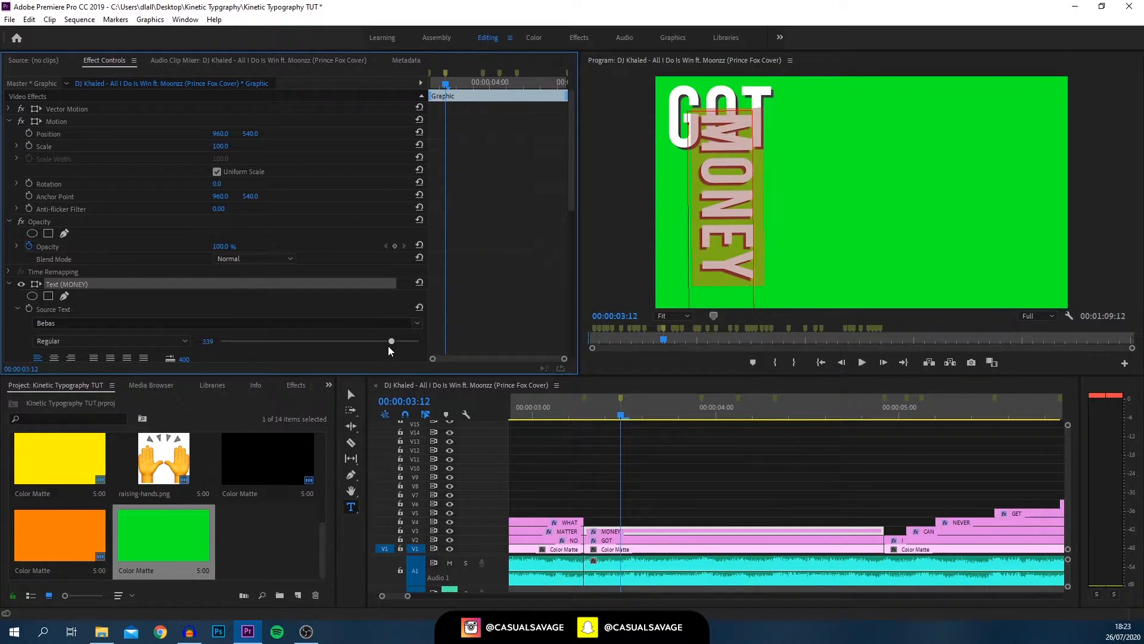
pyautogui.press('Escape')
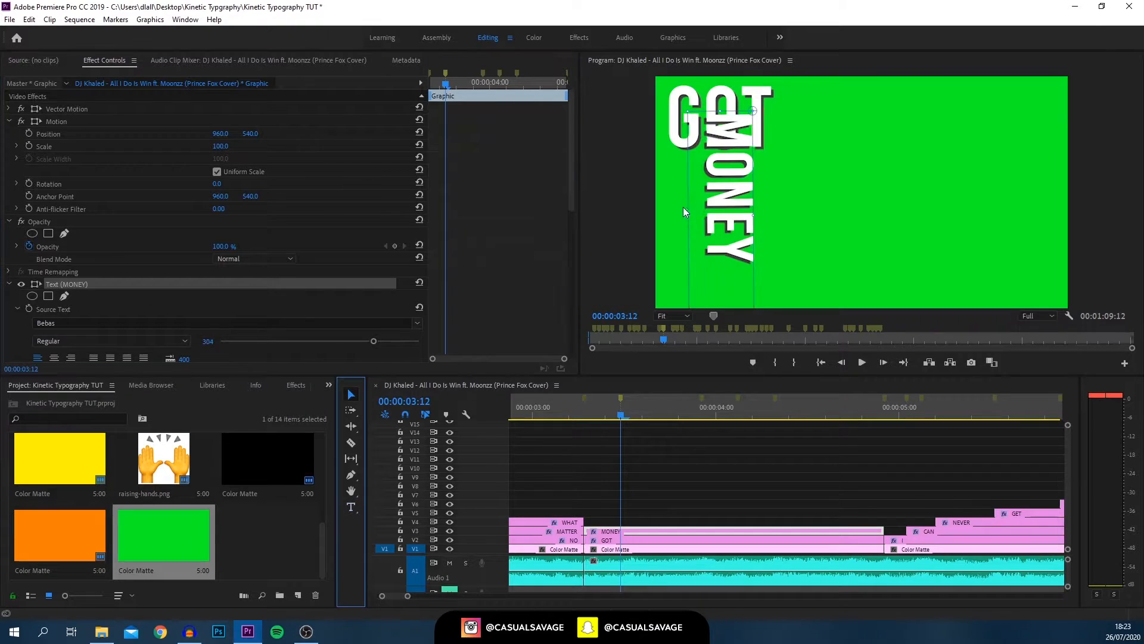
pyautogui.click(726, 111)
pyautogui.moveTo(721, 136); pyautogui.dragTo(694, 208)
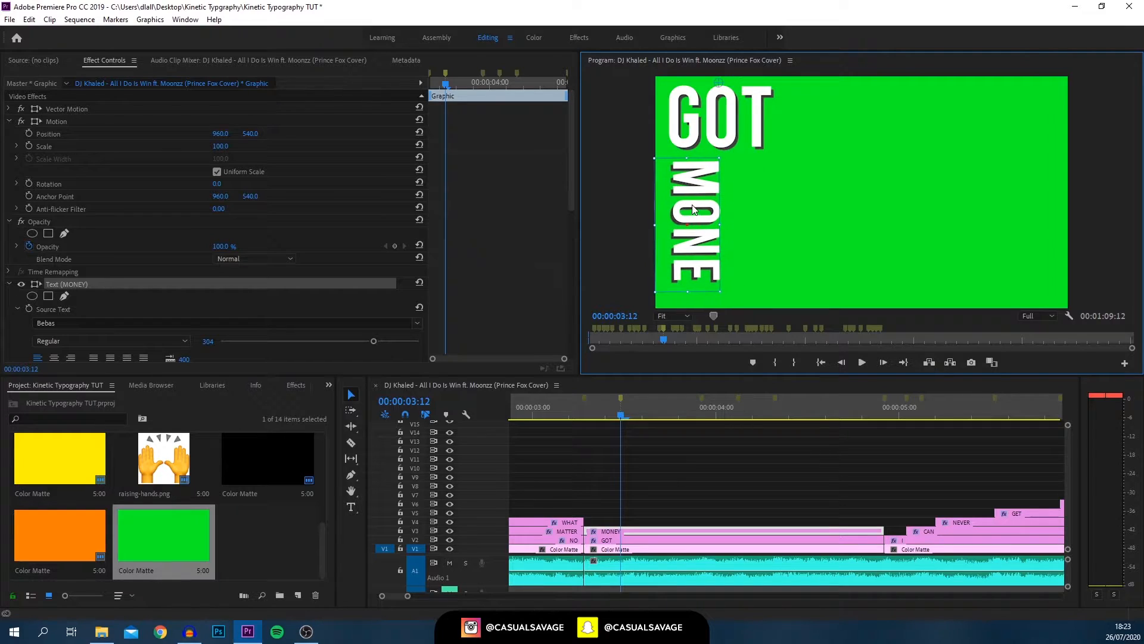
pyautogui.click(687, 303)
# Step: Trim the start of the MONEY clip on V3 to the marker at 00:00:03:12
pyautogui.click(703, 533)
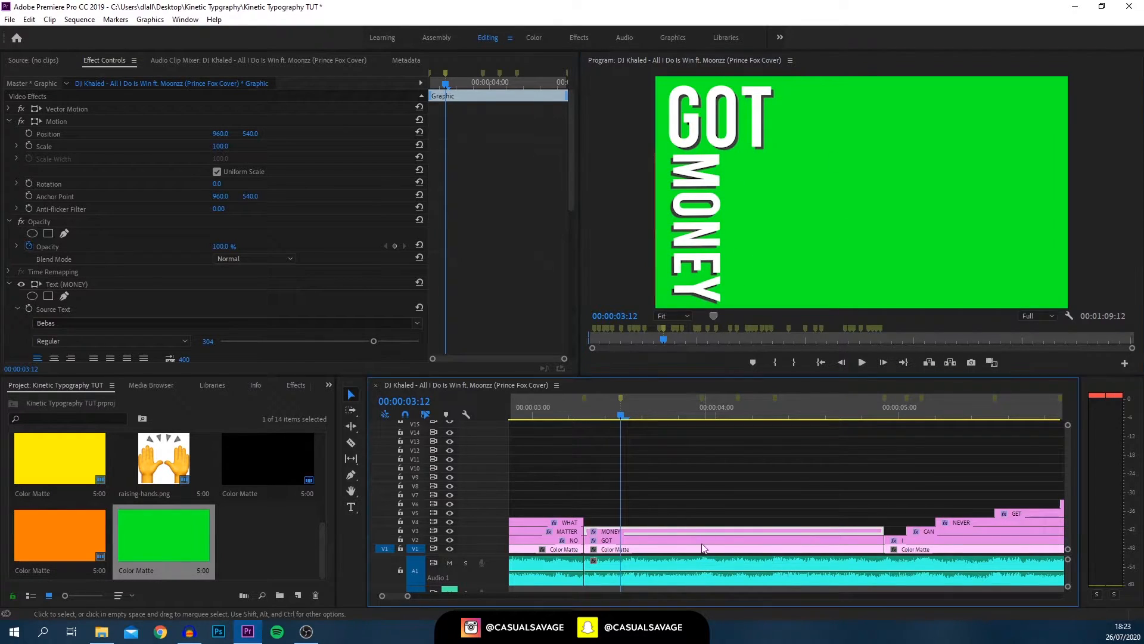
pyautogui.click(633, 541)
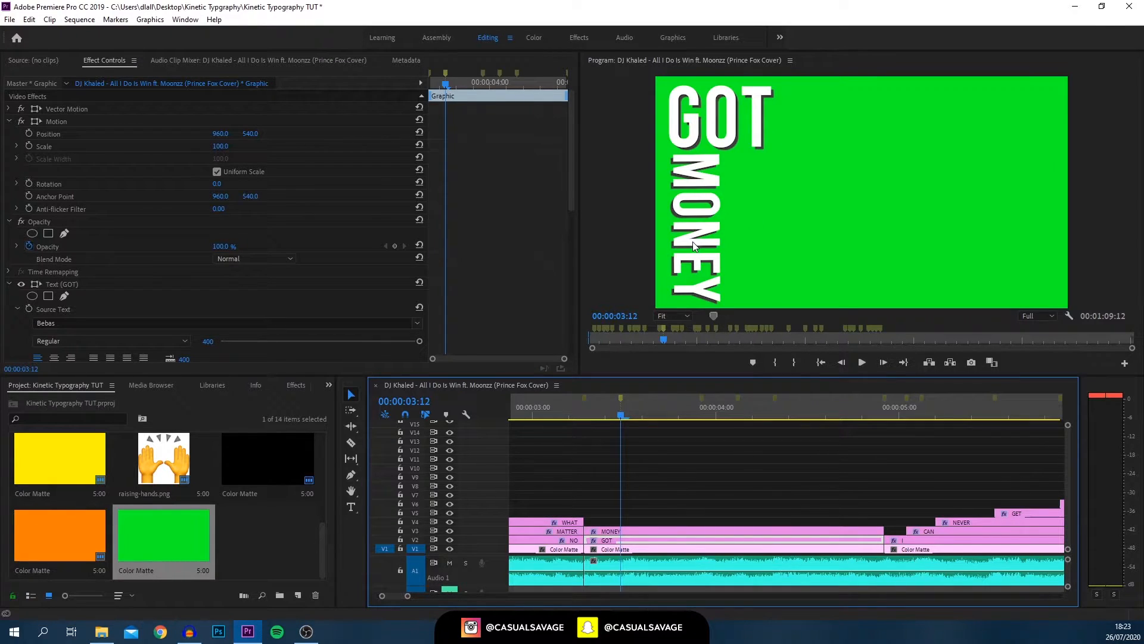
pyautogui.moveTo(592, 532); pyautogui.dragTo(627, 533)
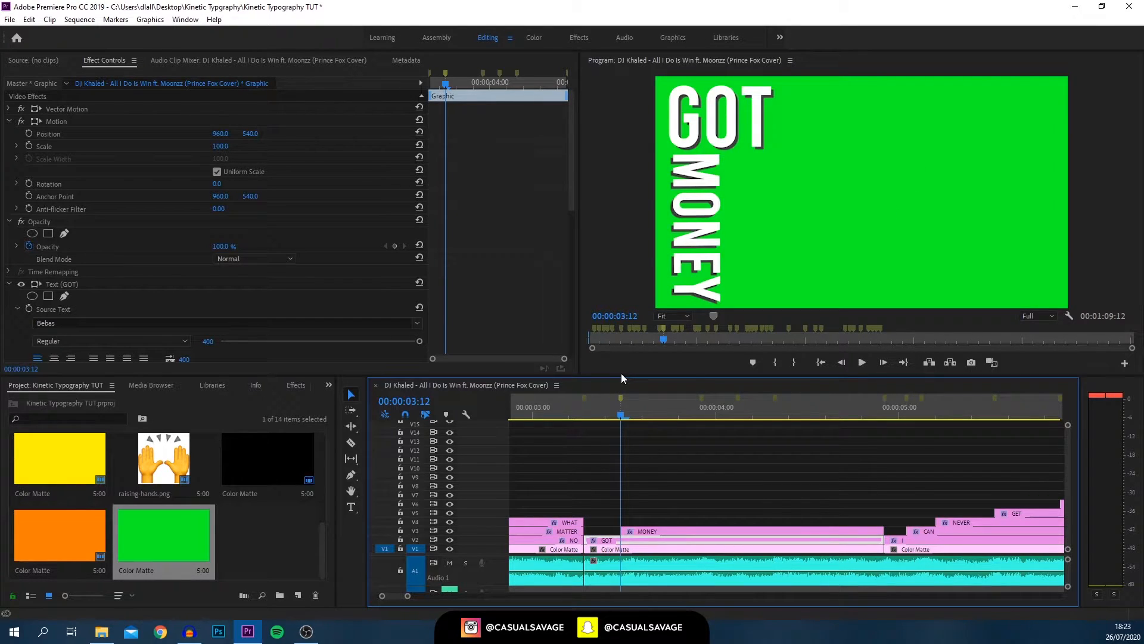
# Step: Duplicate the MONEY clip onto track V4, starting at the 00:00:03:23 marker and ending with the green matte
pyautogui.click(671, 531)
pyautogui.click(701, 400)
pyautogui.click(738, 400)
pyautogui.click(772, 399)
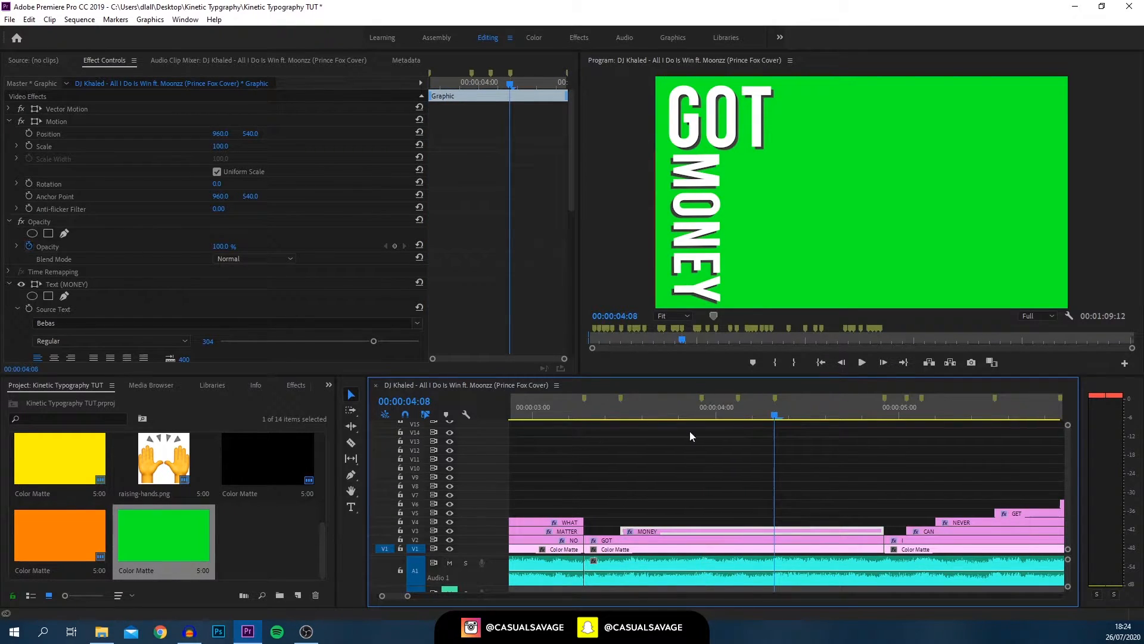
pyautogui.click(702, 396)
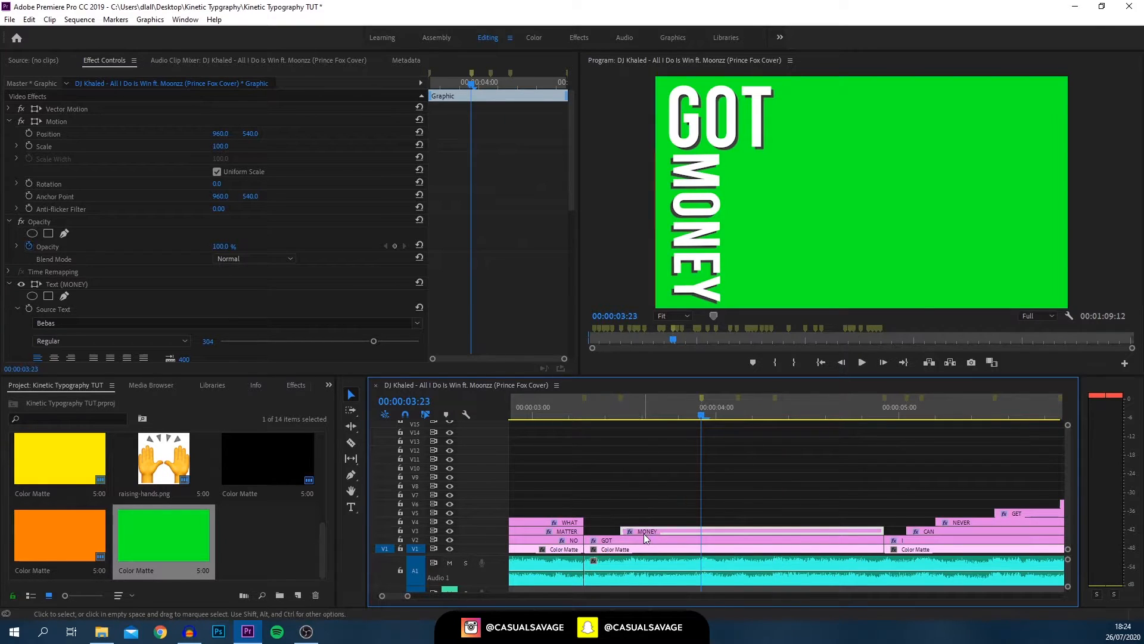
pyautogui.moveTo(643, 532); pyautogui.dragTo(701, 518)
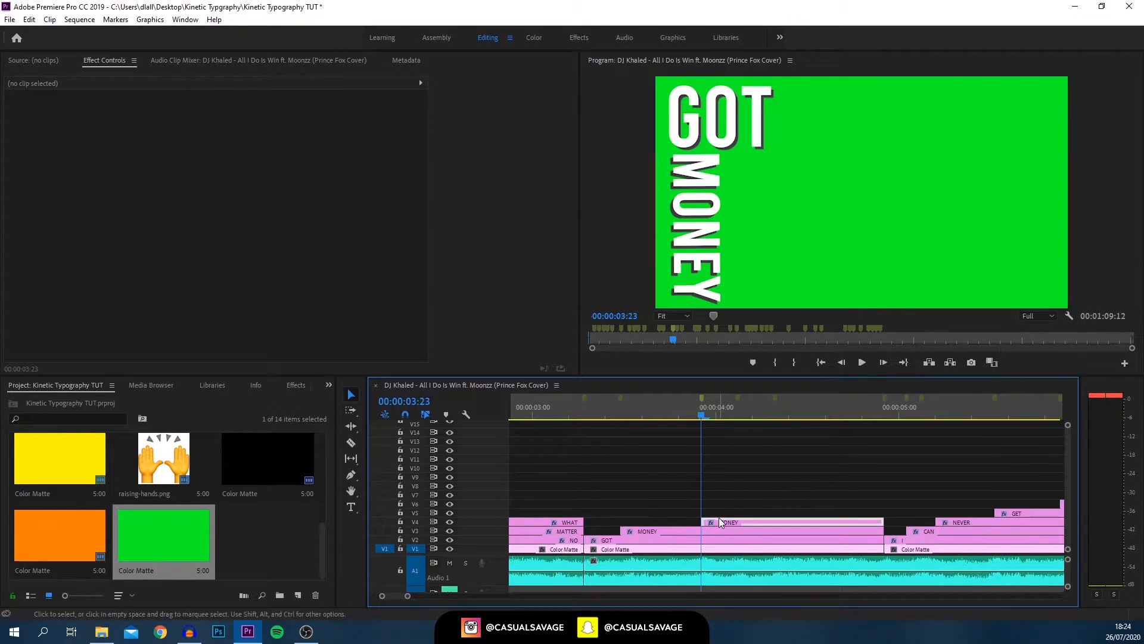
pyautogui.click(718, 517)
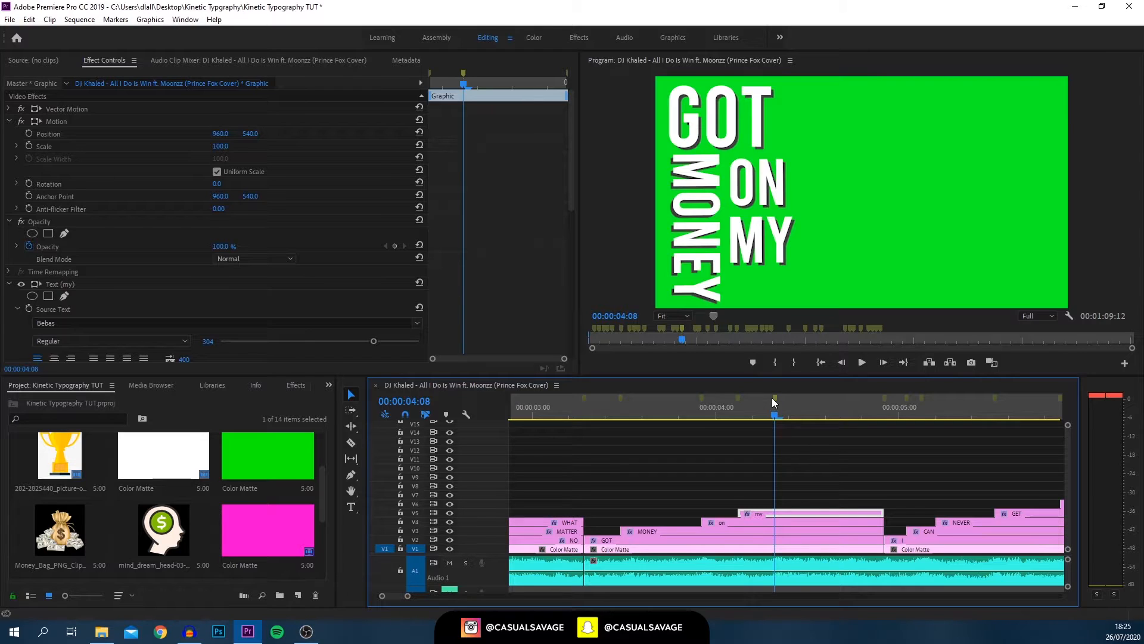
# Step: Place the mind_dream_head-03-512.png image on track V15 around 00:00:04:08, cut it short and delete the excess
pyautogui.click(179, 533)
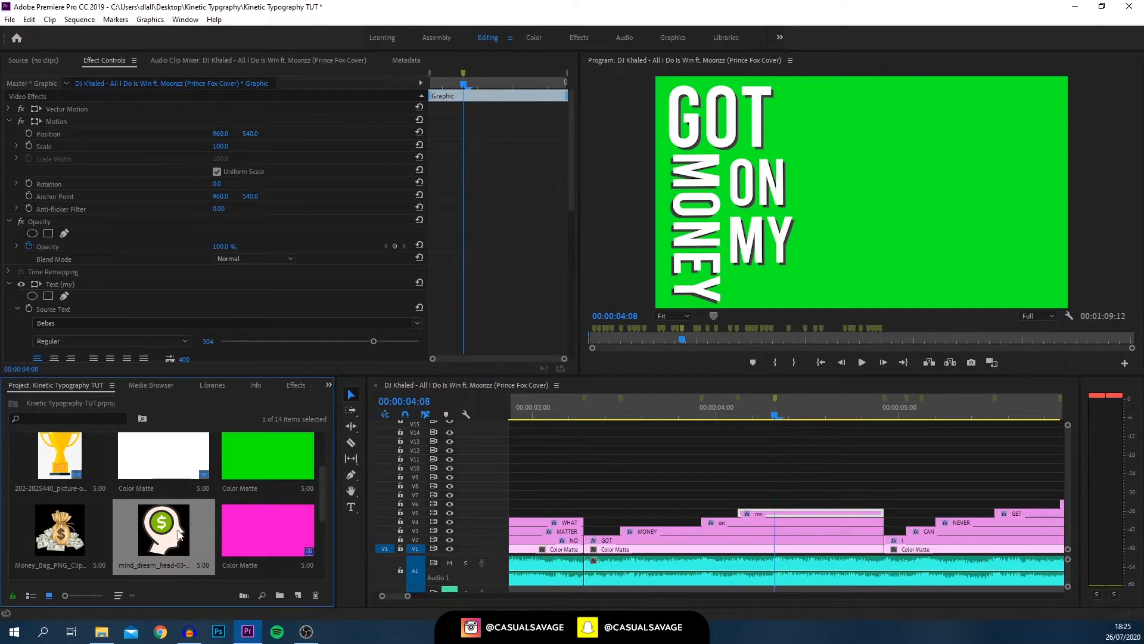
pyautogui.moveTo(174, 530); pyautogui.dragTo(770, 423)
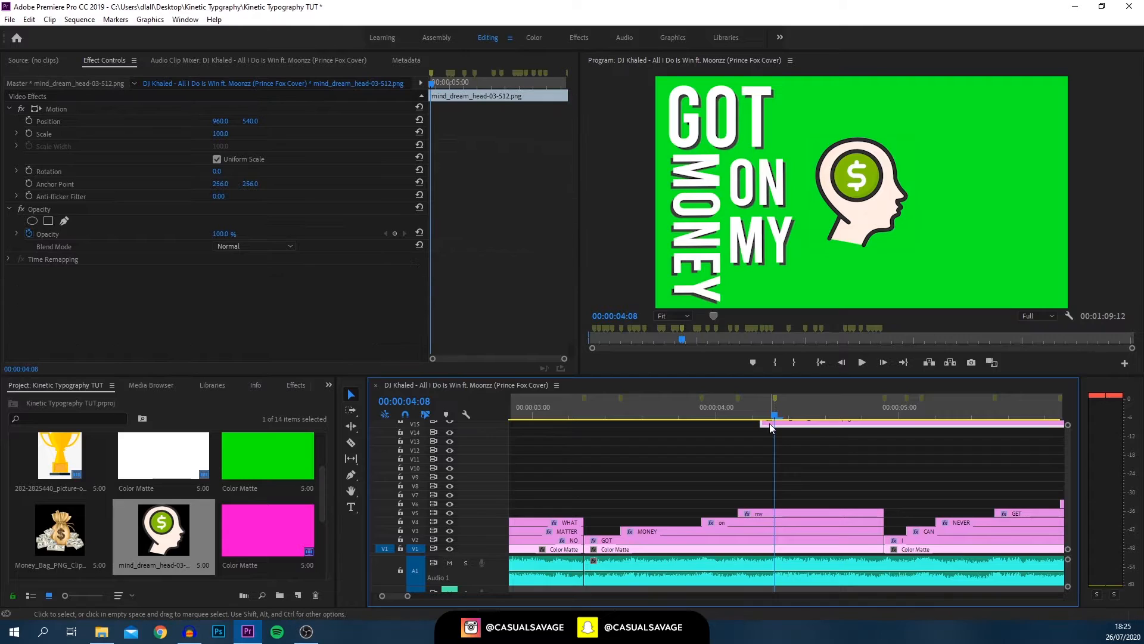
pyautogui.press('c')
pyautogui.click(811, 425)
pyautogui.press('v')
pyautogui.click(831, 423)
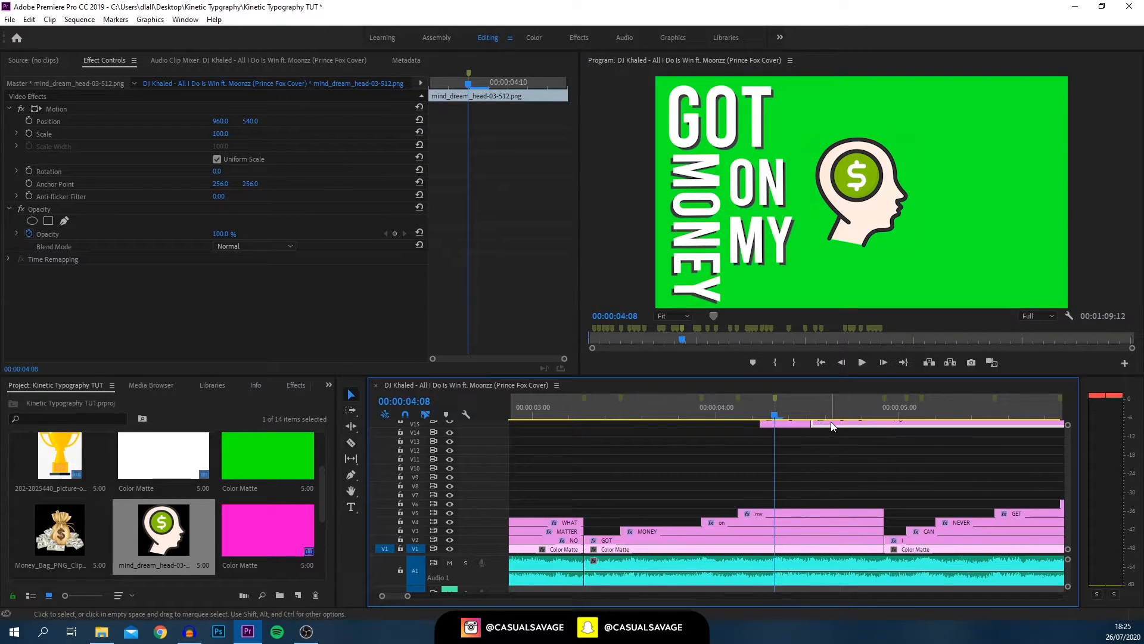
pyautogui.press('Delete')
# Step: Move the head image clip to track V6 at the 00:00:04:08 marker and extend it to the green matte's end
pyautogui.moveTo(786, 426); pyautogui.dragTo(803, 506)
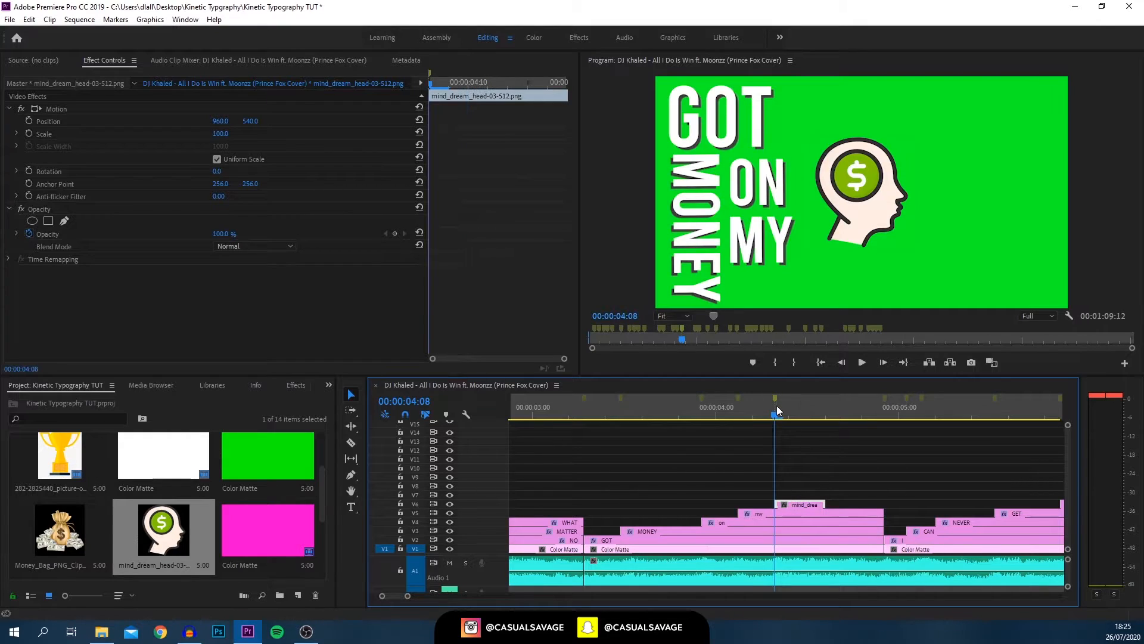
pyautogui.moveTo(825, 504); pyautogui.dragTo(886, 462)
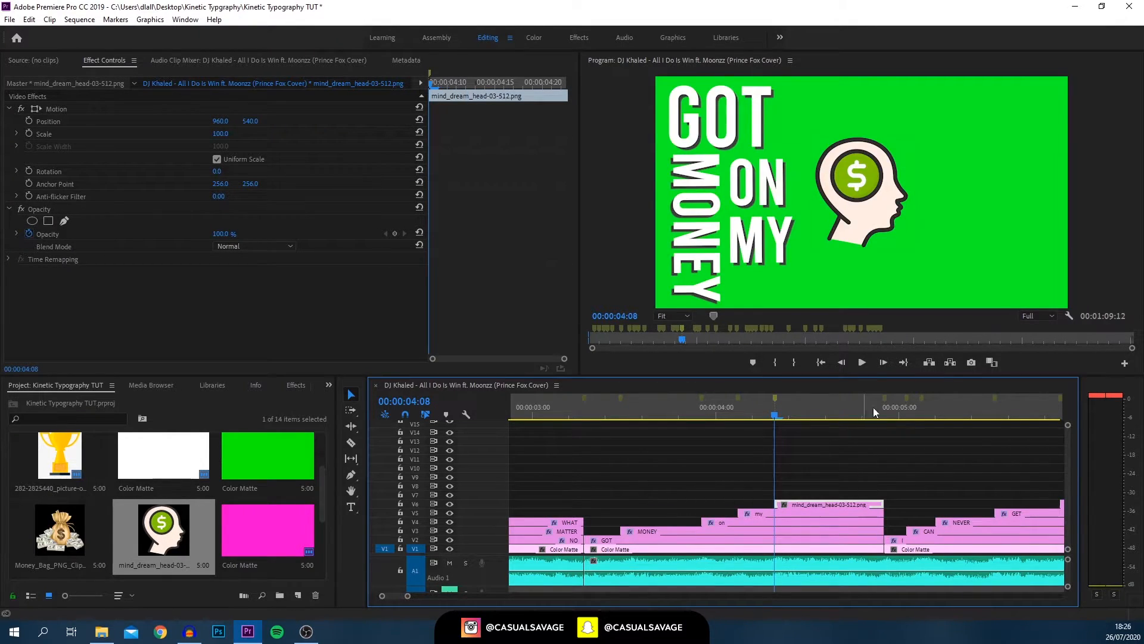
pyautogui.click(862, 403)
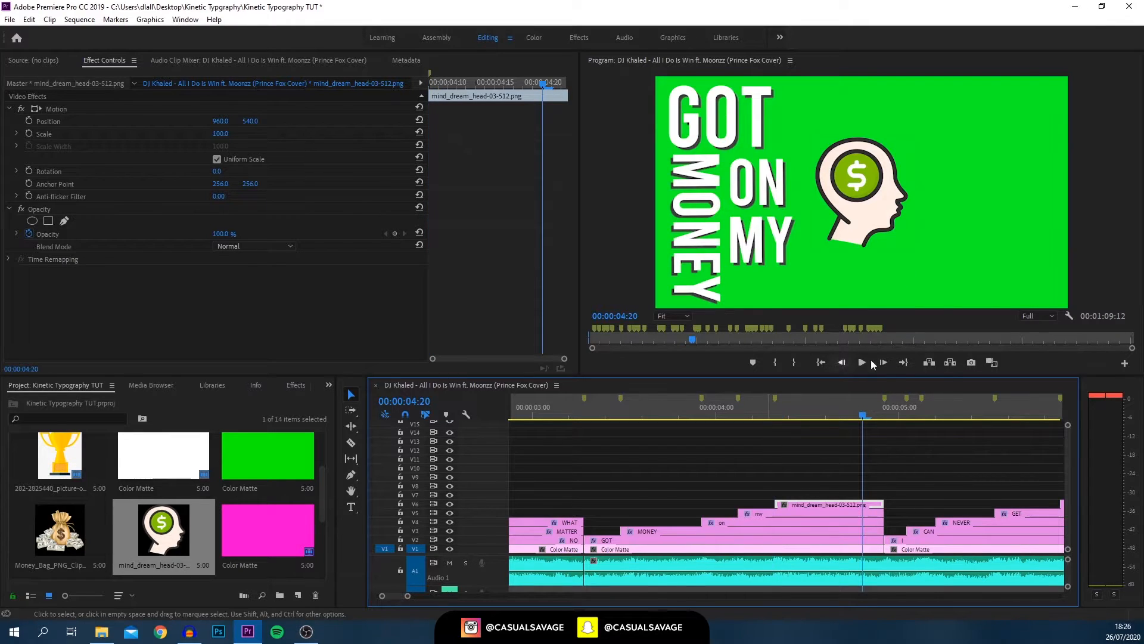
pyautogui.click(885, 407)
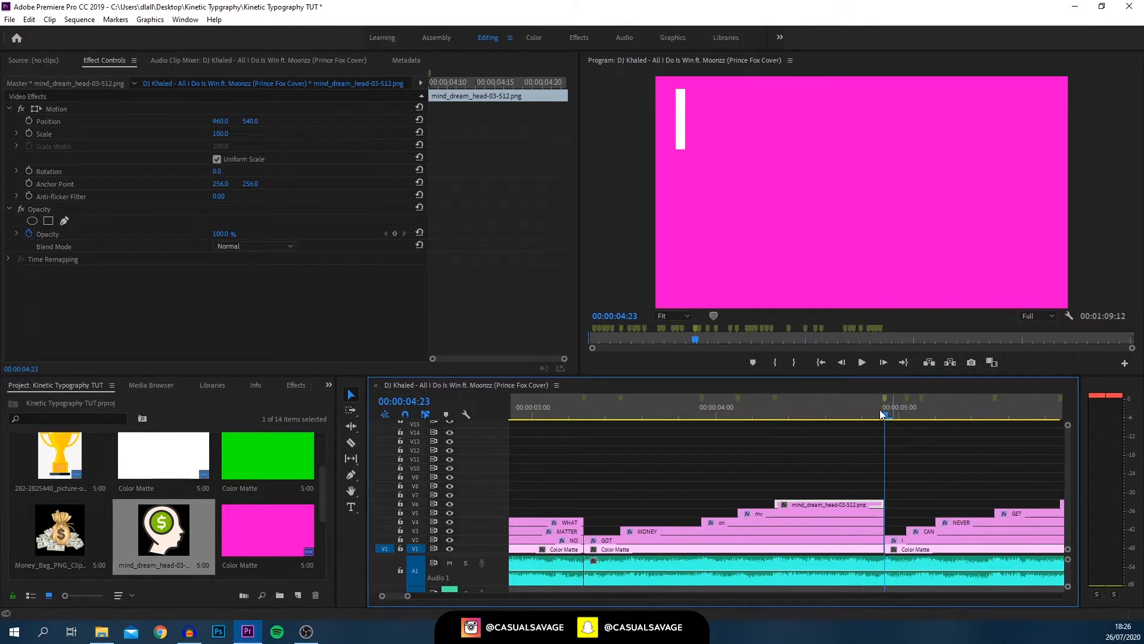
# Step: Scale the head image to 184 and move it down and right, to a position of about 1073, 690
pyautogui.moveTo(881, 410); pyautogui.dragTo(869, 409)
pyautogui.click(821, 497)
pyautogui.click(823, 504)
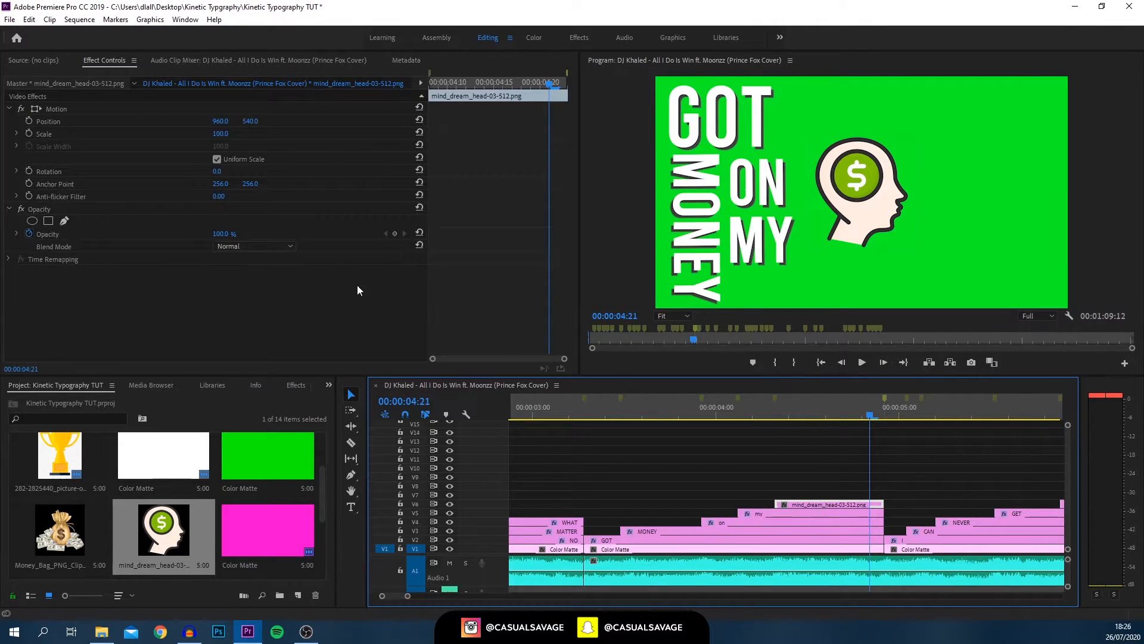
pyautogui.moveTo(220, 133)
pyautogui.mouseDown()
pyautogui.moveTo(277, 133)
pyautogui.moveTo(215, 131)
pyautogui.mouseUp()
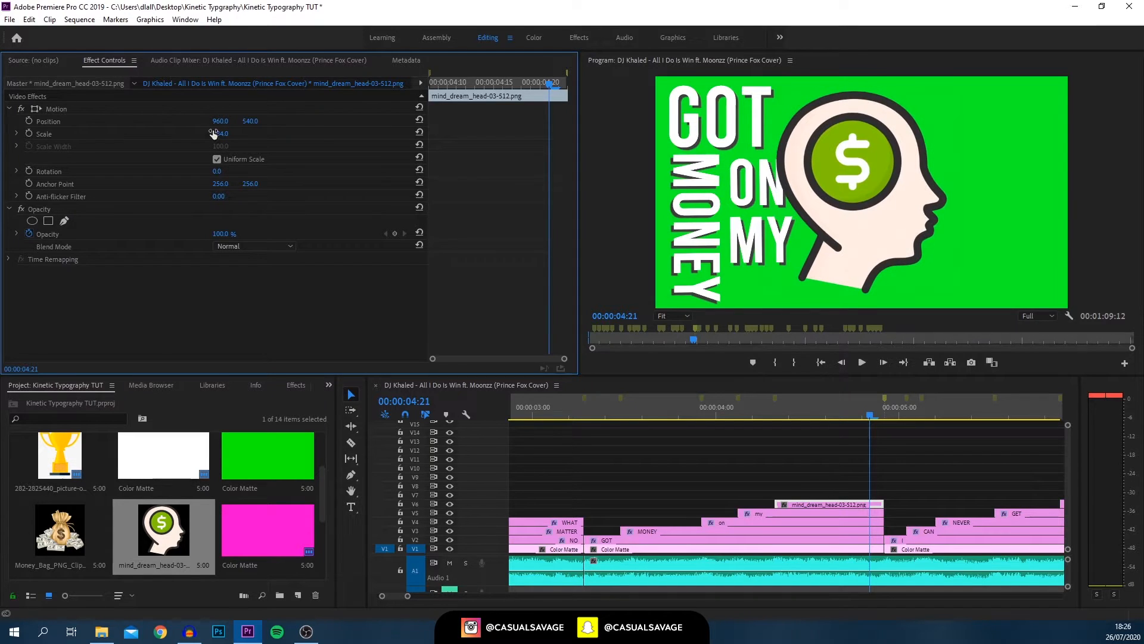
pyautogui.click(42, 107)
pyautogui.moveTo(872, 249); pyautogui.dragTo(895, 283)
pyautogui.click(1093, 212)
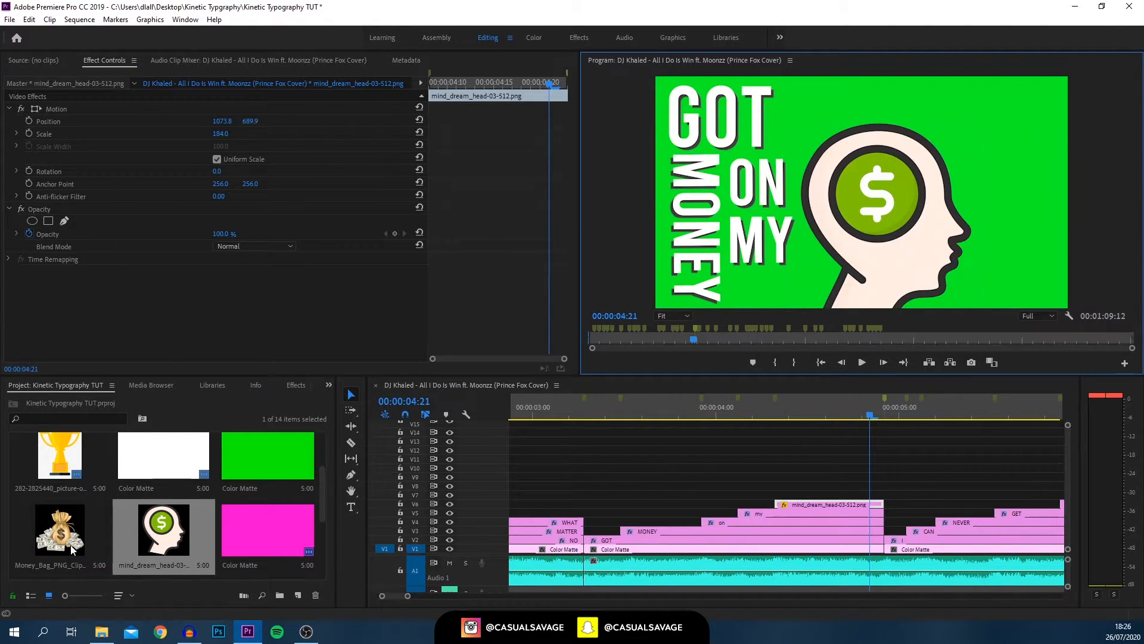
# Step: Add the Money_Bag_PNG_Clipart_Picture.png image, cut it short and place it on track V8 at the 00:00:03:12 marker
pyautogui.click(45, 497)
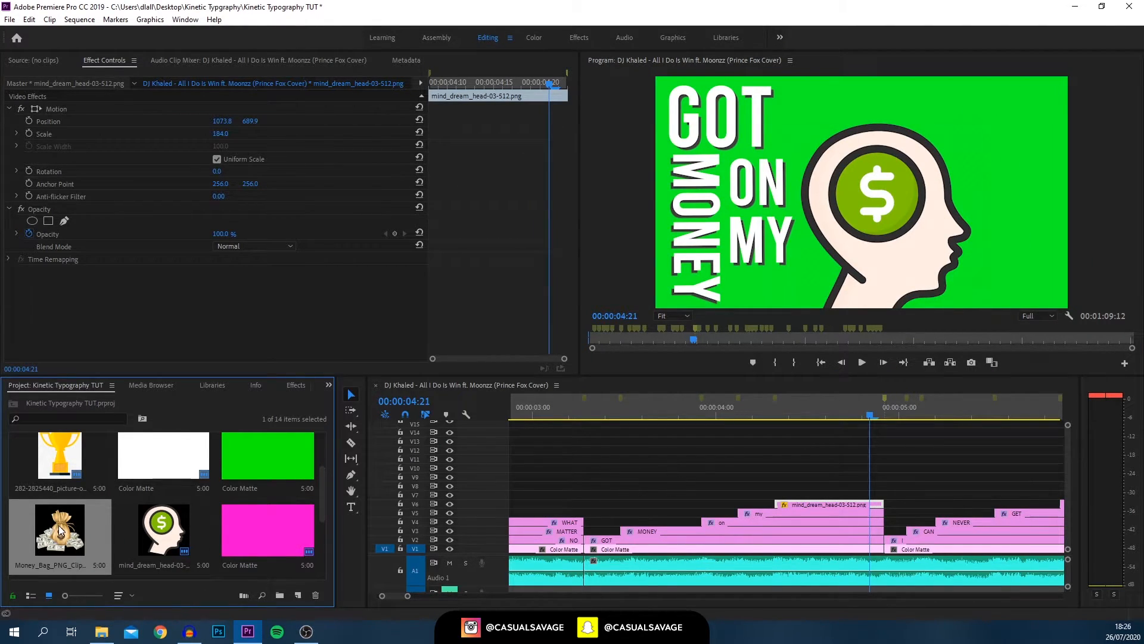
pyautogui.moveTo(60, 529); pyautogui.dragTo(601, 428)
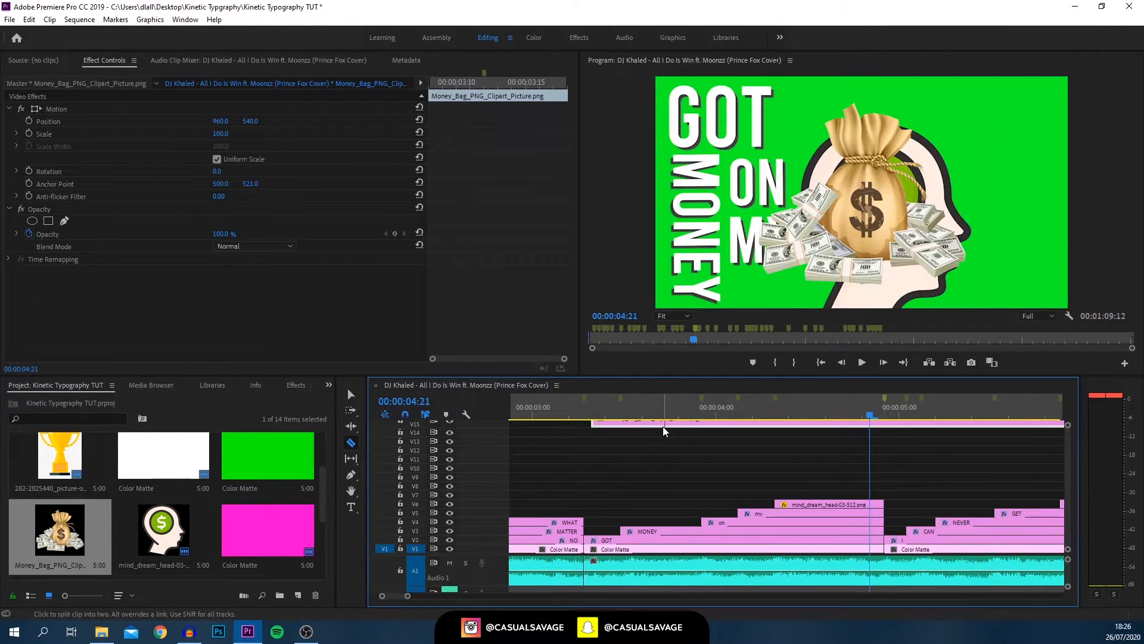
pyautogui.moveTo(682, 426); pyautogui.dragTo(679, 483)
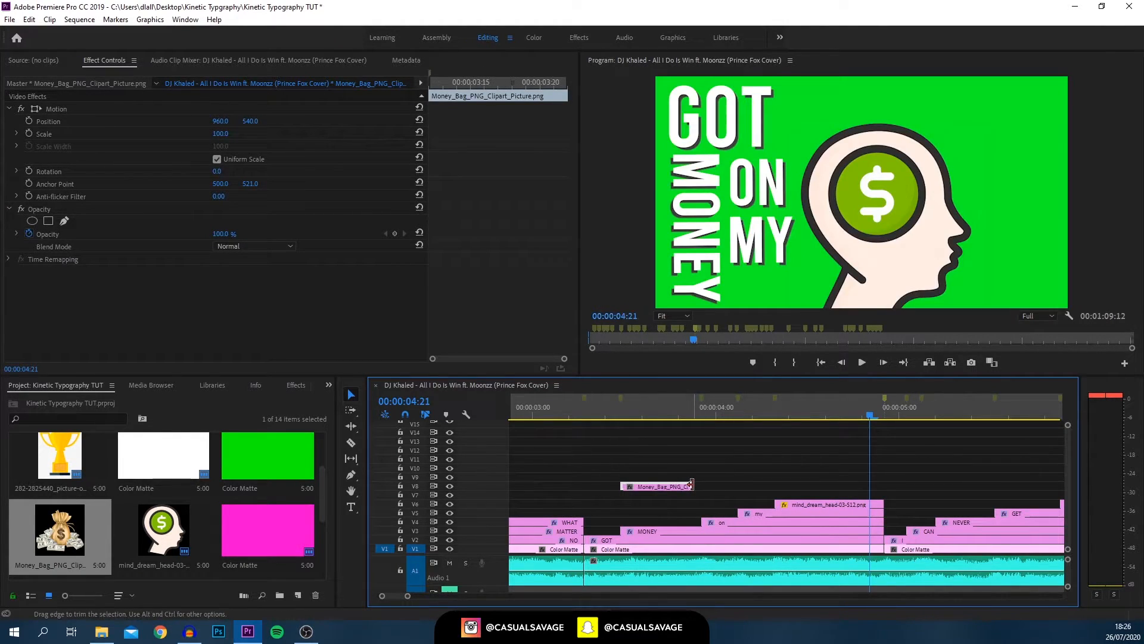
# Step: Extend the money bag clip on V8 to the end of the green matte
pyautogui.click(631, 529)
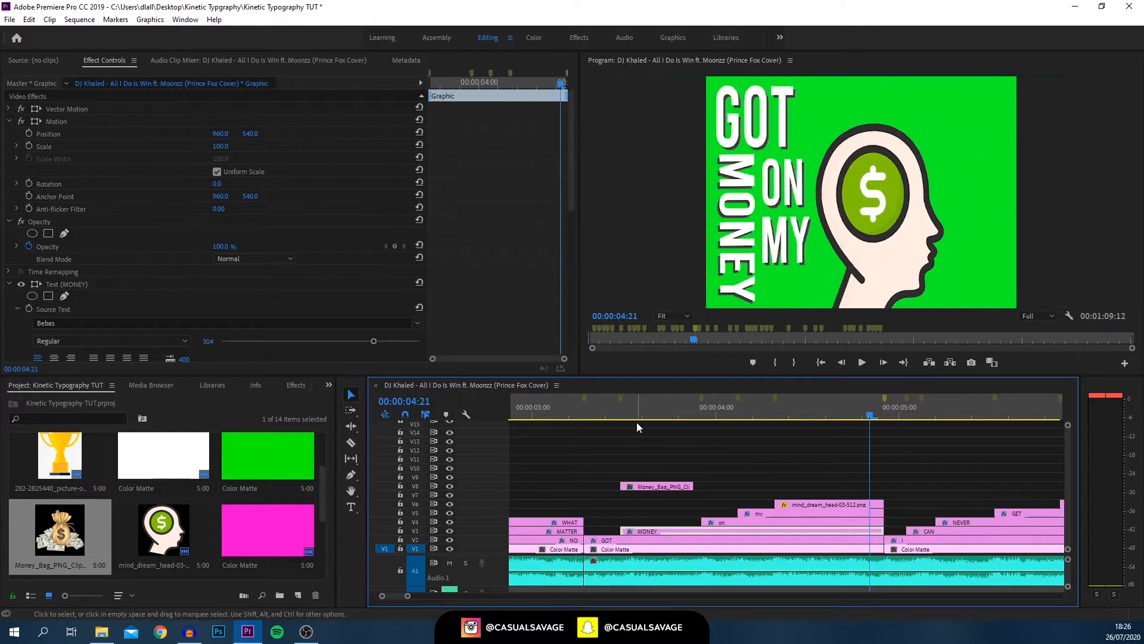
pyautogui.click(637, 422)
pyautogui.click(639, 414)
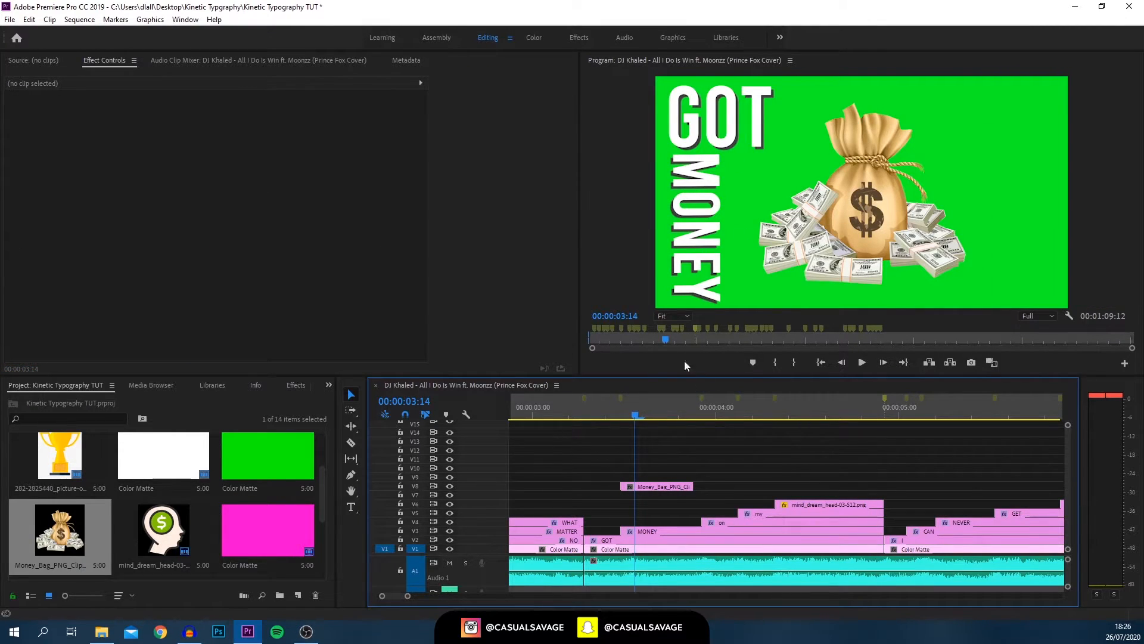
pyautogui.click(828, 413)
pyautogui.moveTo(690, 487); pyautogui.dragTo(883, 486)
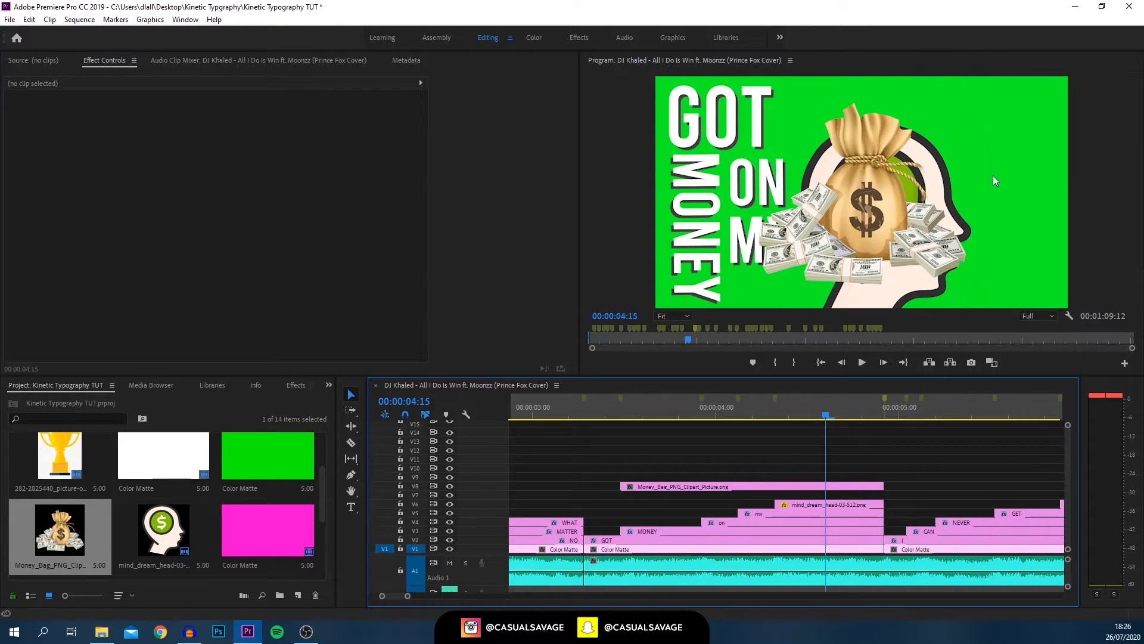
# Step: Shrink the money bag image and move it to the upper-right part of the frame
pyautogui.click(660, 407)
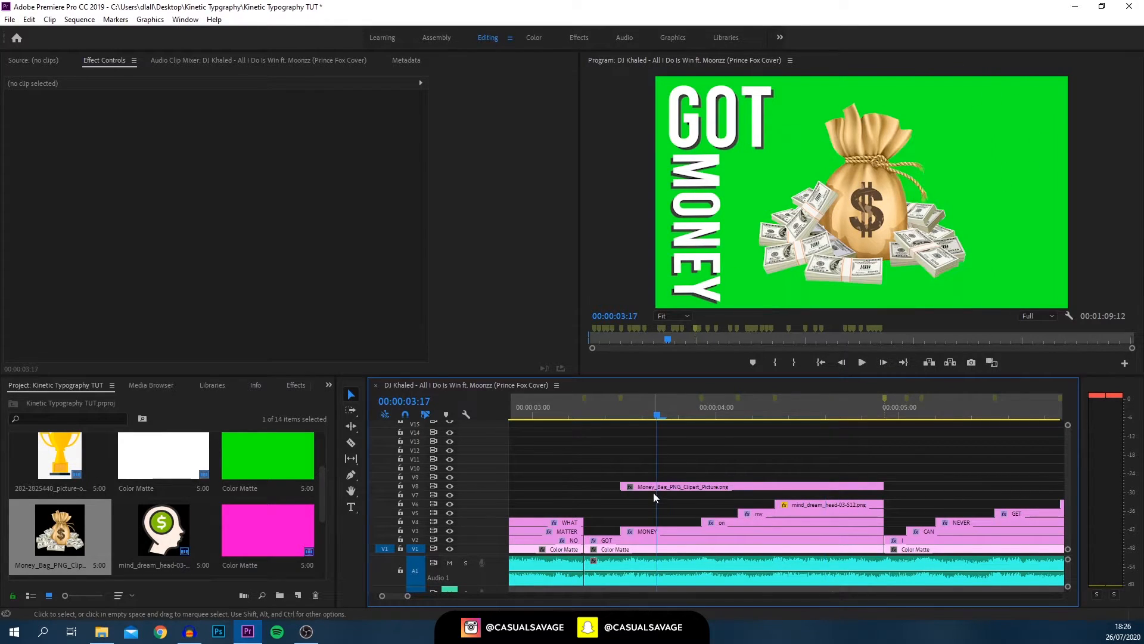
pyautogui.click(653, 488)
pyautogui.click(31, 109)
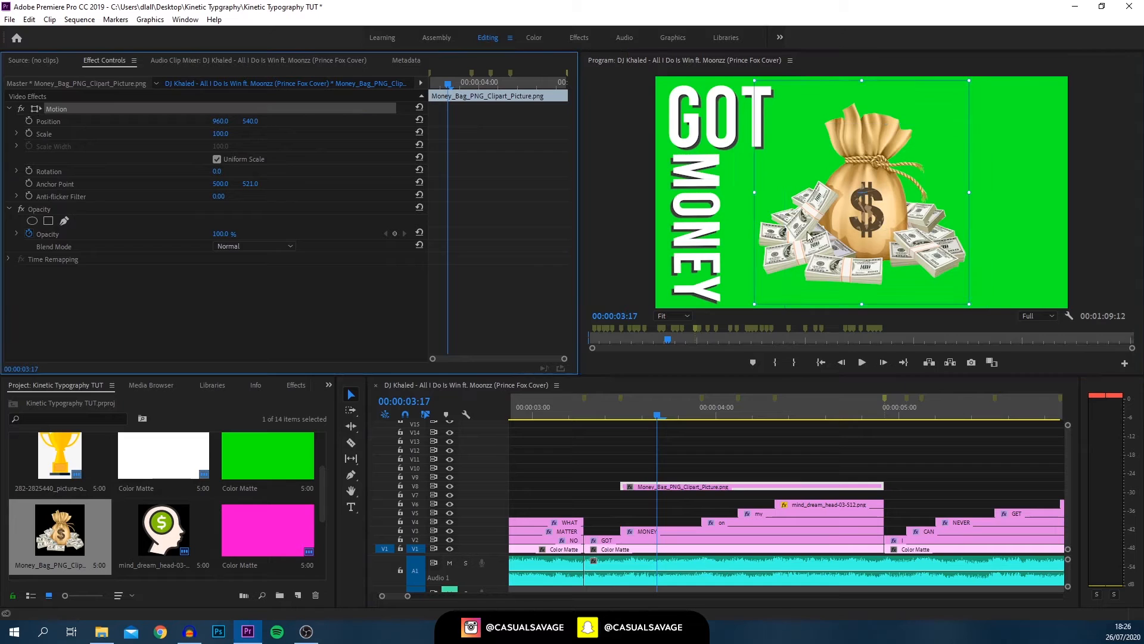
pyautogui.moveTo(753, 303); pyautogui.dragTo(987, 167)
# Step: Play back the green matte section from about 00:00:03:03
pyautogui.moveTo(573, 407); pyautogui.dragTo(553, 411)
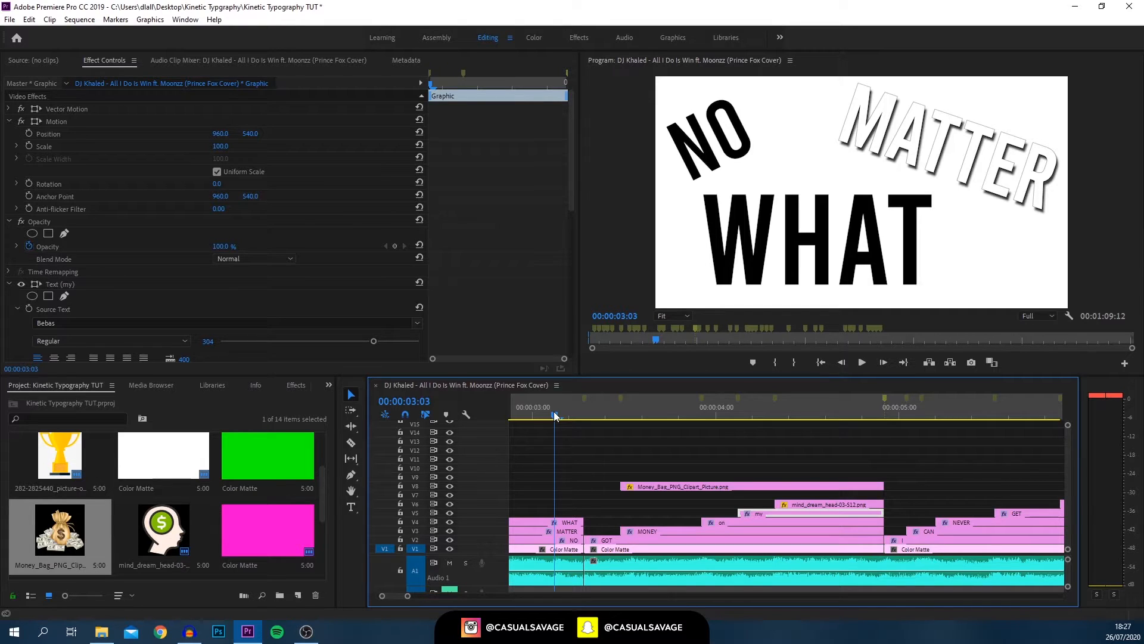
pyautogui.press('space')
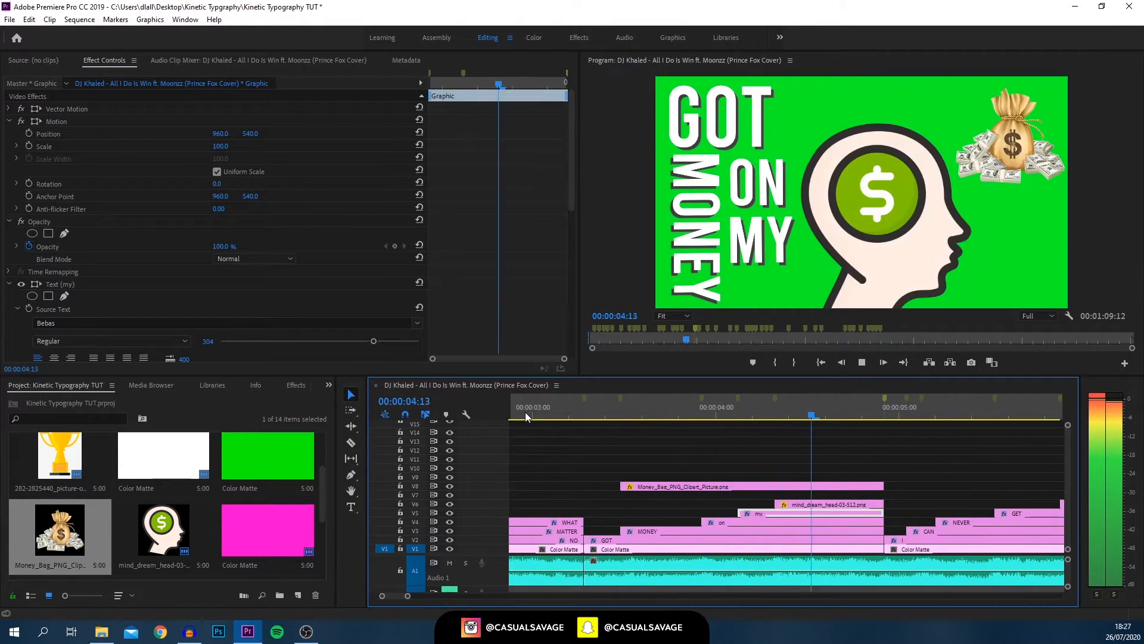
pyautogui.press('space')
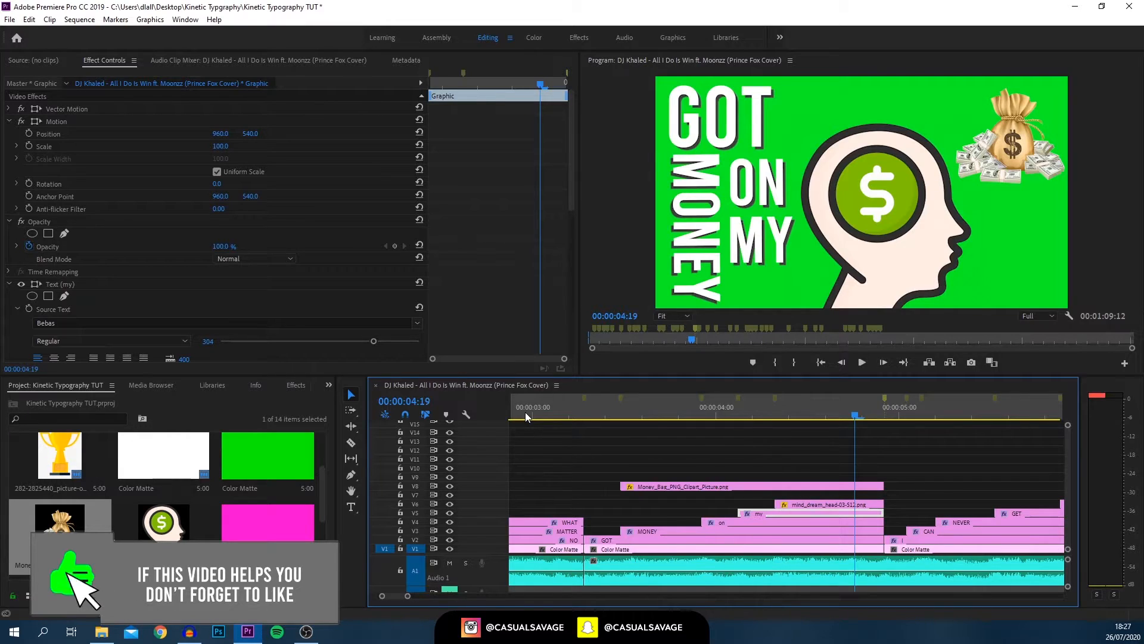
# Step: Add Position keyframes to the GOT text clip at 00:00:03:07 and 00:00:03:10
pyautogui.click(585, 398)
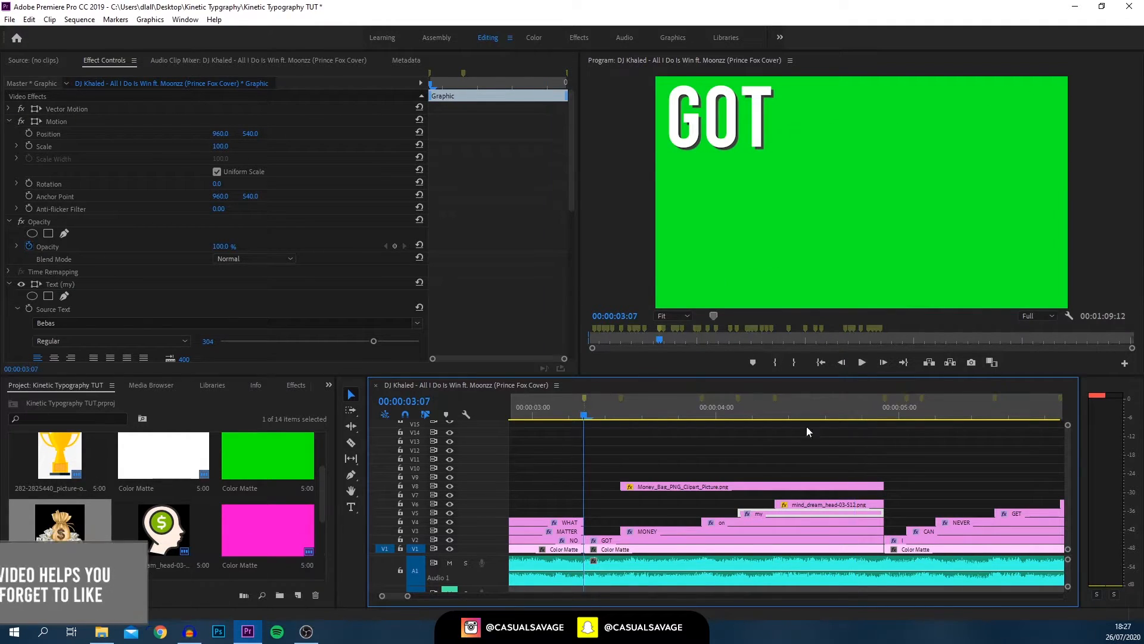
pyautogui.click(620, 539)
pyautogui.click(298, 387)
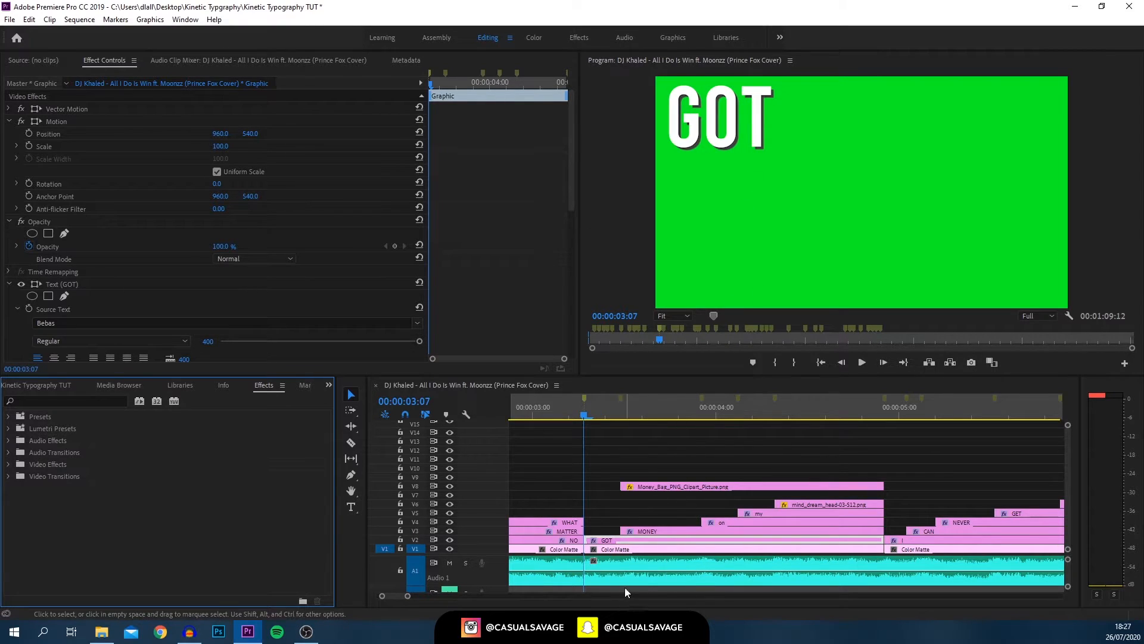
pyautogui.click(611, 541)
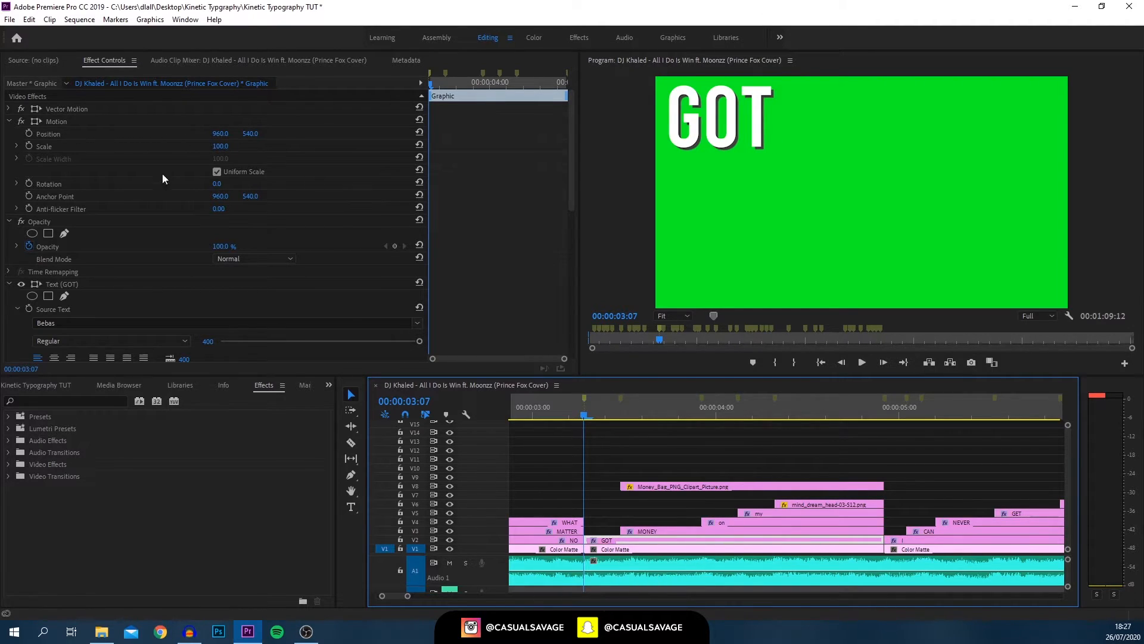
pyautogui.click(29, 133)
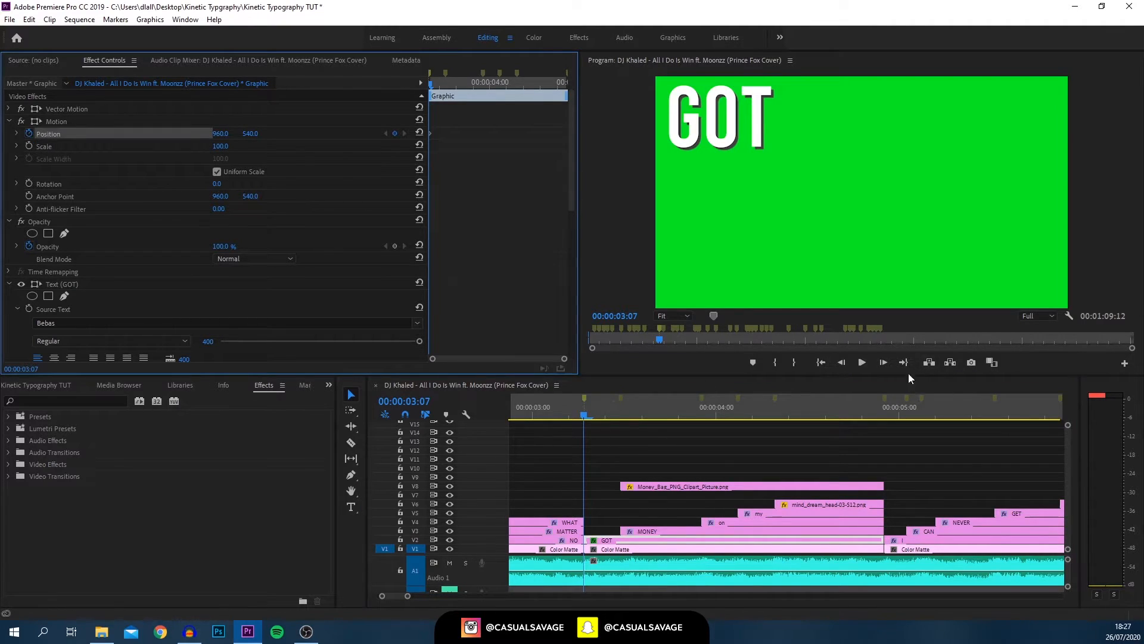
pyautogui.click(884, 362)
pyautogui.click(884, 363)
pyautogui.click(884, 362)
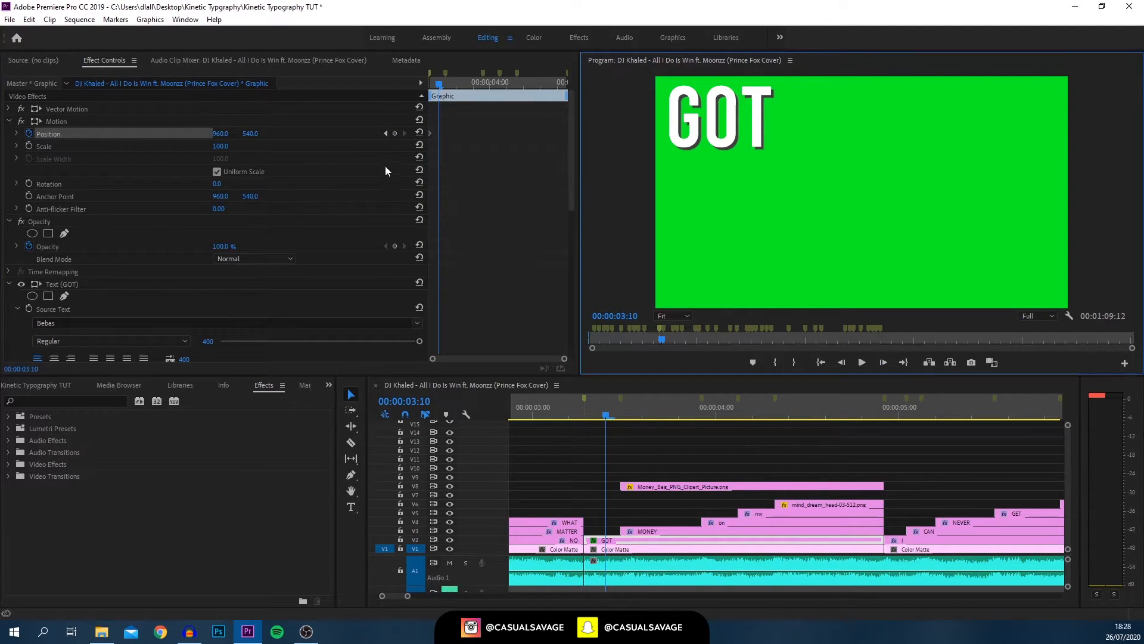
pyautogui.click(395, 136)
# Step: Set GOT's horizontal position to 362 at 00:00:03:07 so it starts off-screen, and preview the slide-in
pyautogui.moveTo(441, 87); pyautogui.dragTo(431, 87)
pyautogui.moveTo(220, 133); pyautogui.dragTo(3, 133)
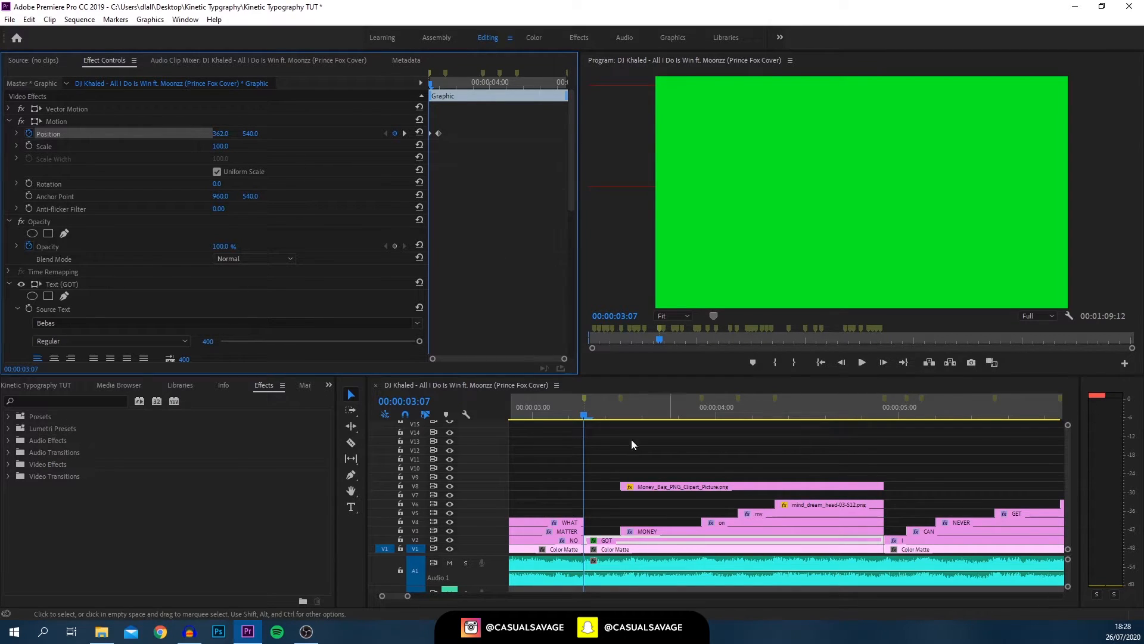
pyautogui.click(569, 411)
pyautogui.press('space')
pyautogui.press('space')
pyautogui.moveTo(572, 414); pyautogui.dragTo(613, 421)
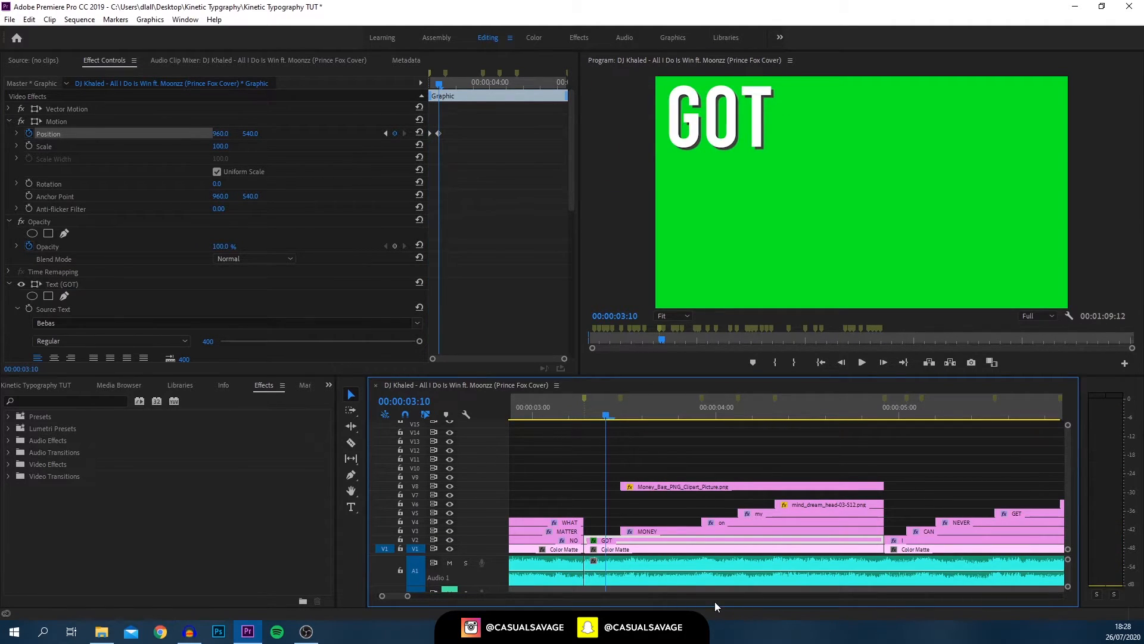
# Step: Draw a four-point pen mask around the vertical word MONEY at the 00:00:03:12 marker
pyautogui.press('Right')
pyautogui.press('Right')
pyautogui.click(636, 531)
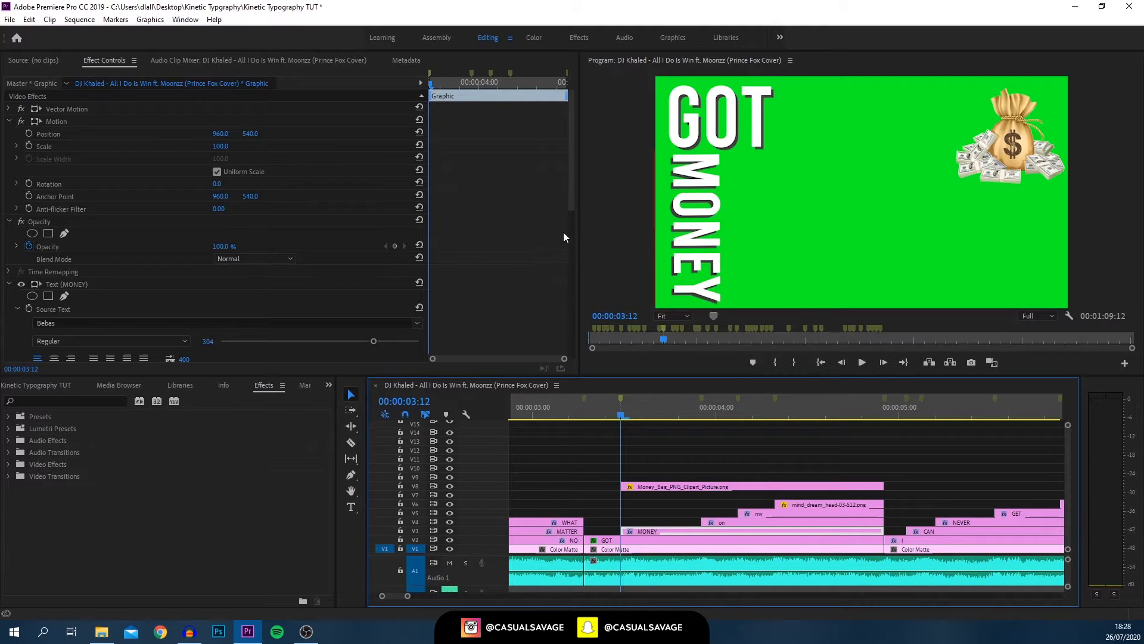
pyautogui.scroll(-5, 563, 237)
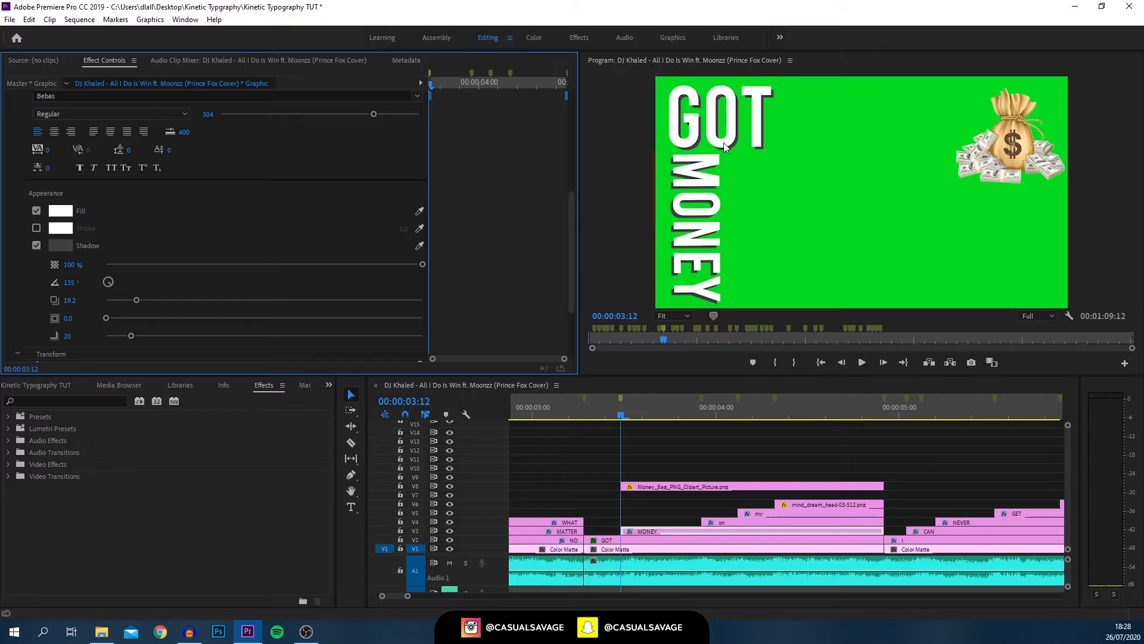
pyautogui.scroll(2, 281, 278)
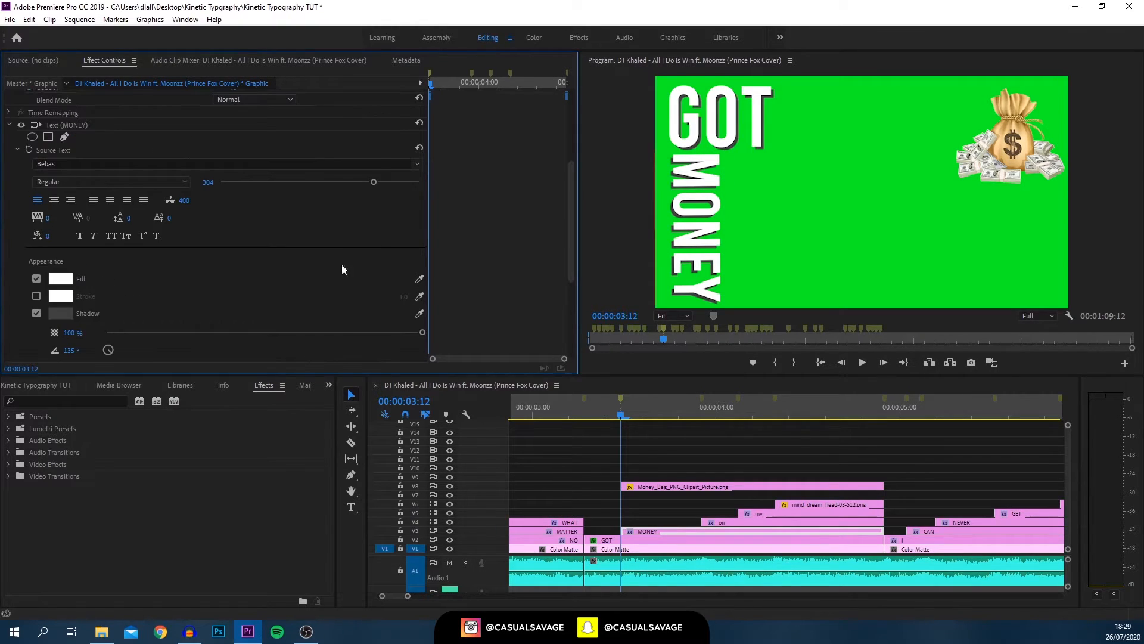
pyautogui.click(65, 137)
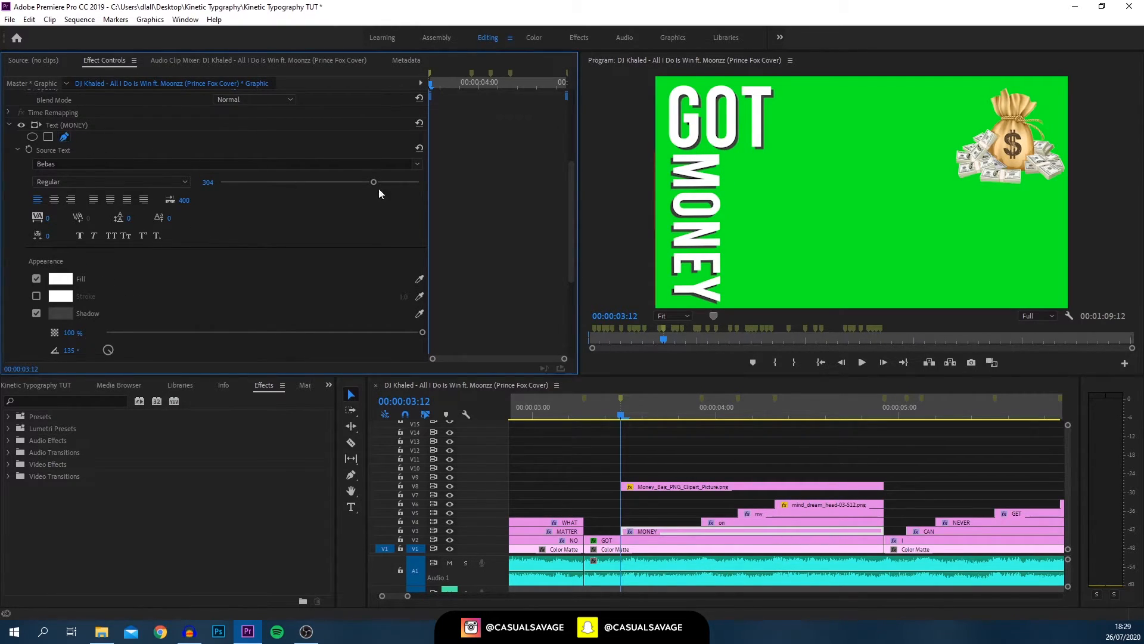
pyautogui.click(664, 149)
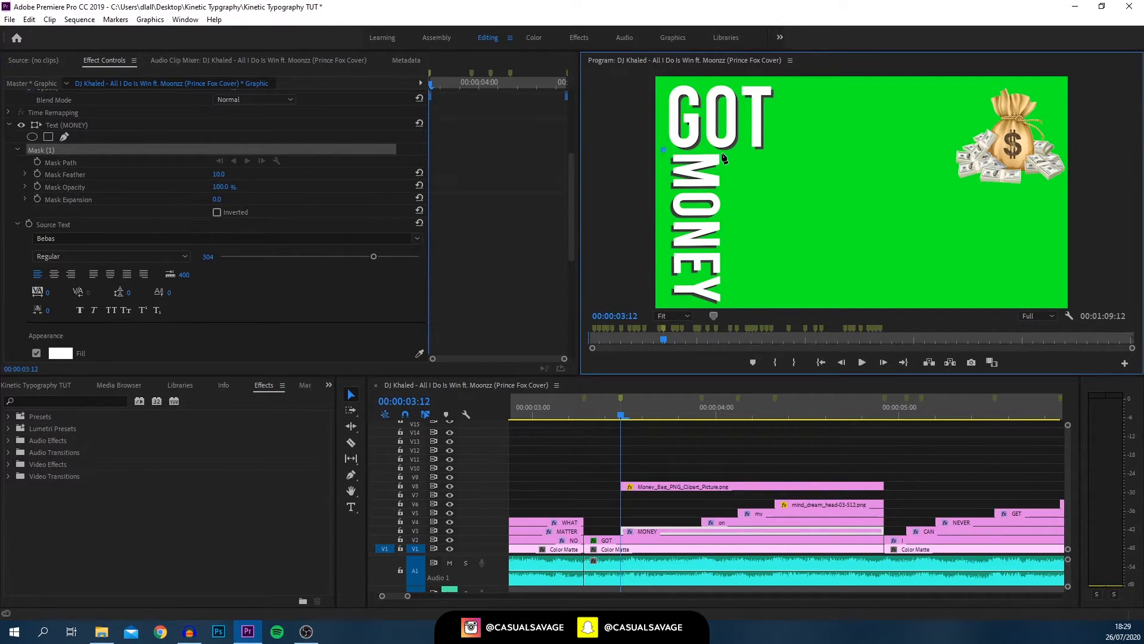
pyautogui.click(727, 307)
pyautogui.click(666, 305)
pyautogui.click(664, 149)
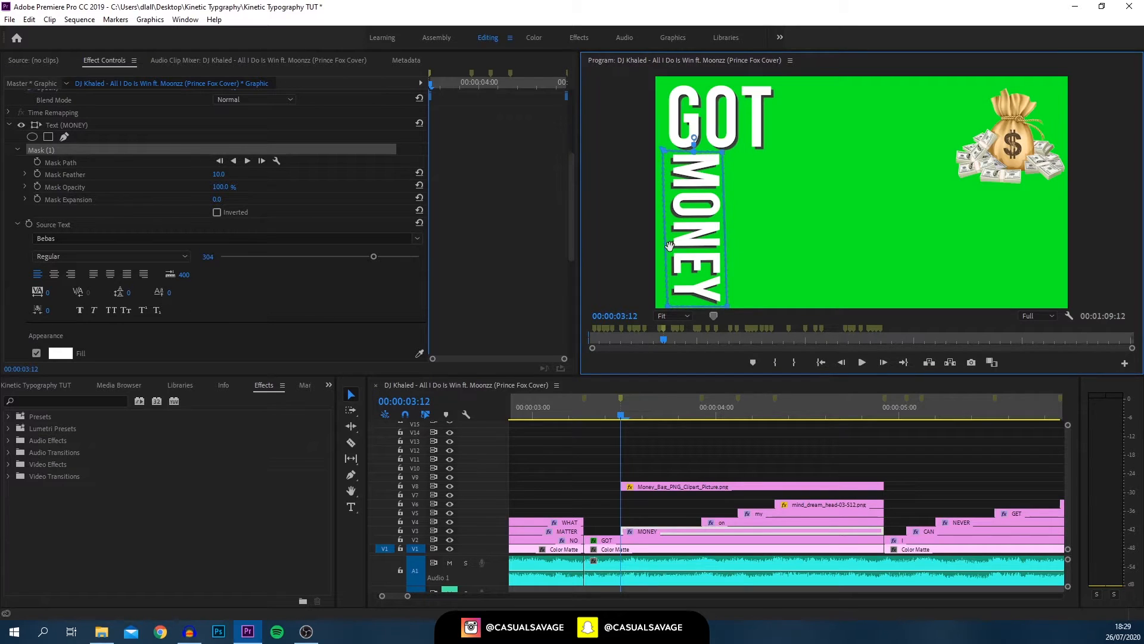
# Step: Animate the MONEY mask path from above the word at 00:00:03:12 to covering it at 00:00:03:16, and mute track A1
pyautogui.click(37, 163)
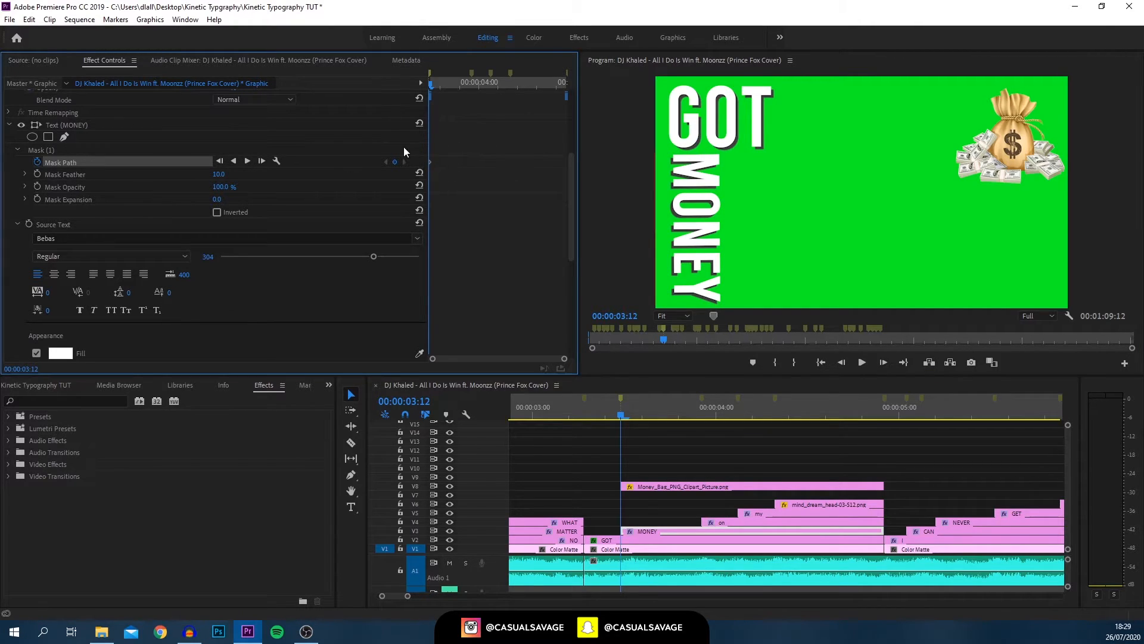
pyautogui.click(49, 152)
pyautogui.moveTo(697, 252); pyautogui.dragTo(696, 114)
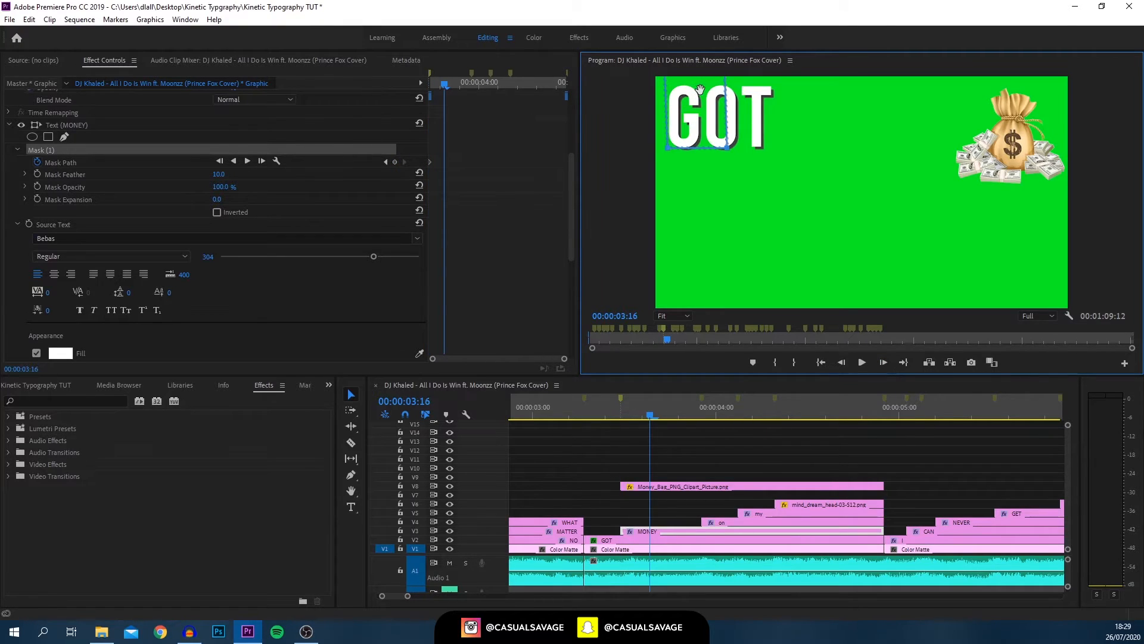
pyautogui.moveTo(700, 122); pyautogui.dragTo(701, 247)
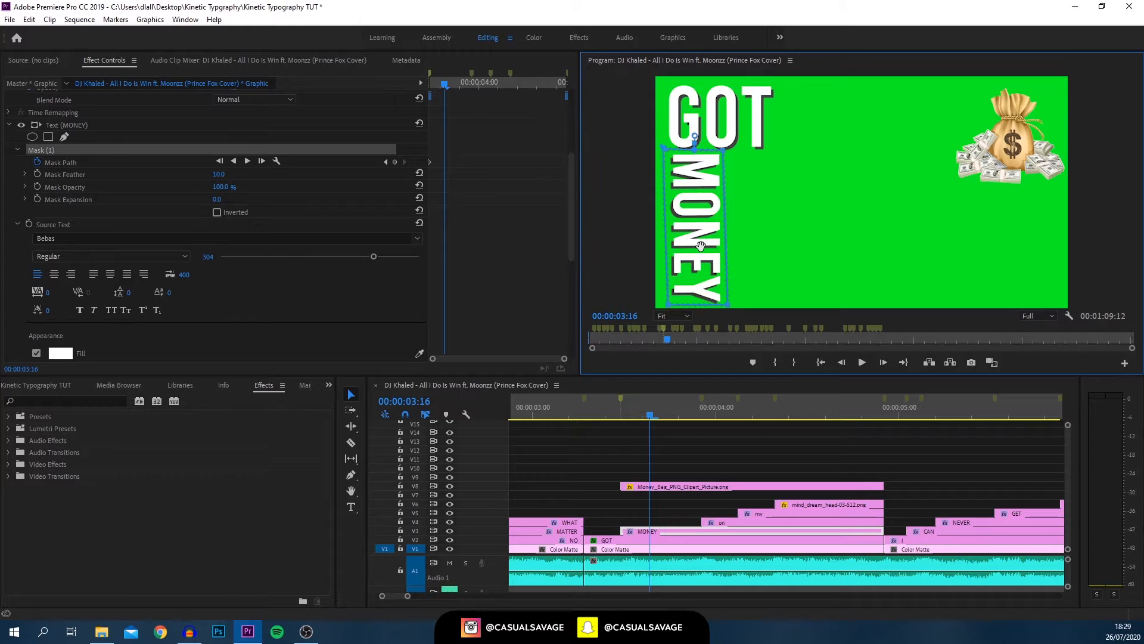
pyautogui.click(452, 563)
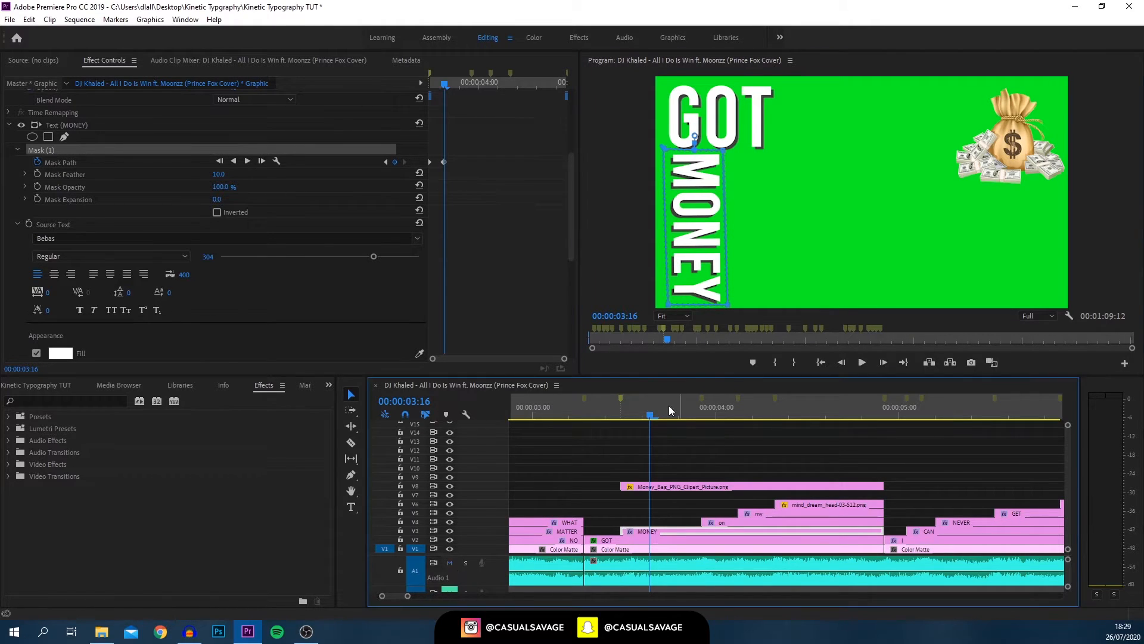
pyautogui.moveTo(599, 416); pyautogui.dragTo(621, 425)
# Step: Keyframe the money bag's Position at 00:00:03:12 and move it above the frame, with a vertical value of -233.5
pyautogui.click(1025, 180)
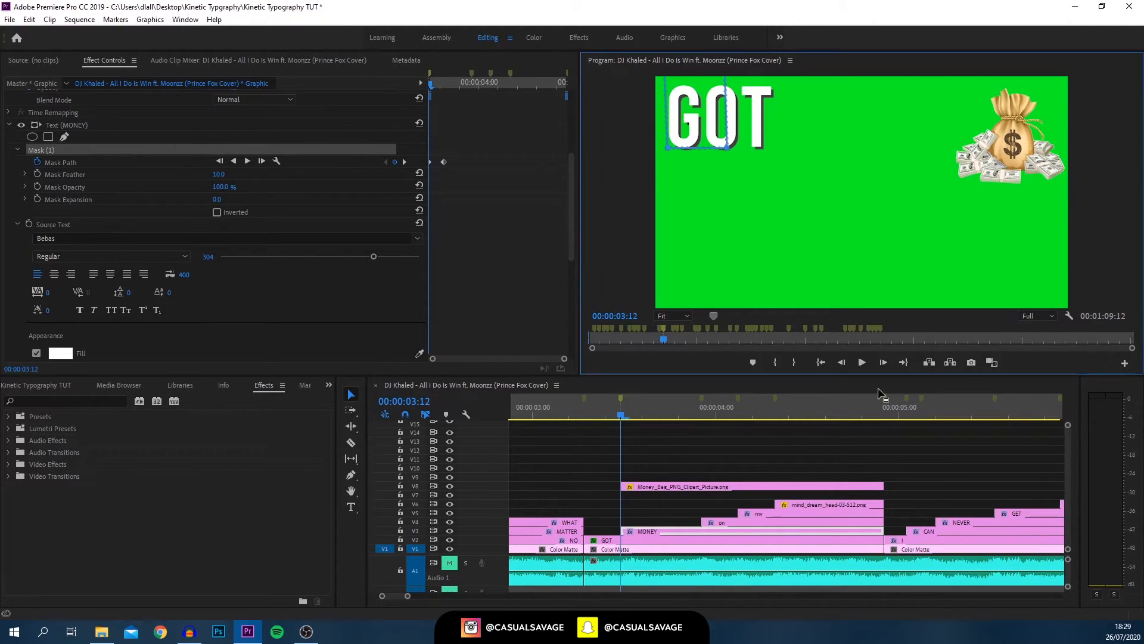
pyautogui.click(691, 486)
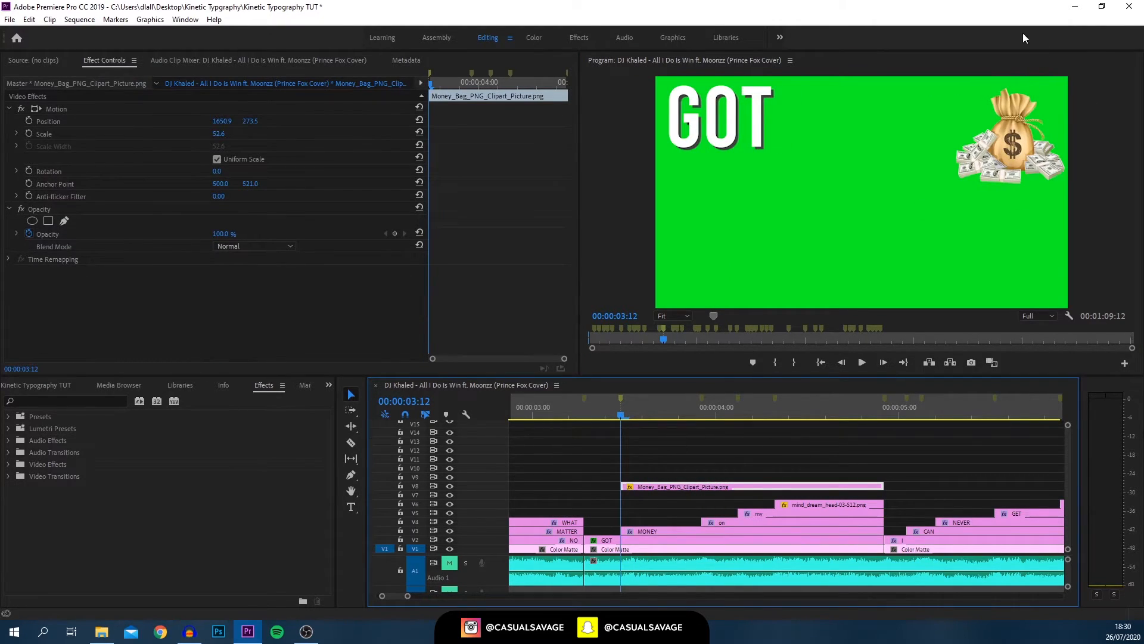
pyautogui.click(682, 103)
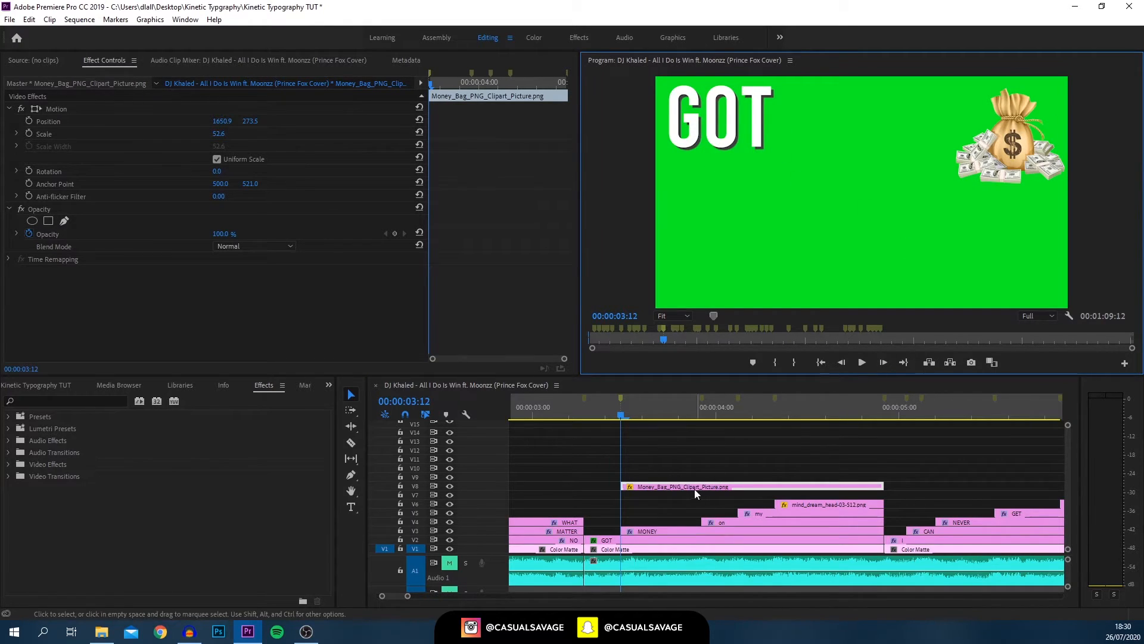
pyautogui.click(644, 486)
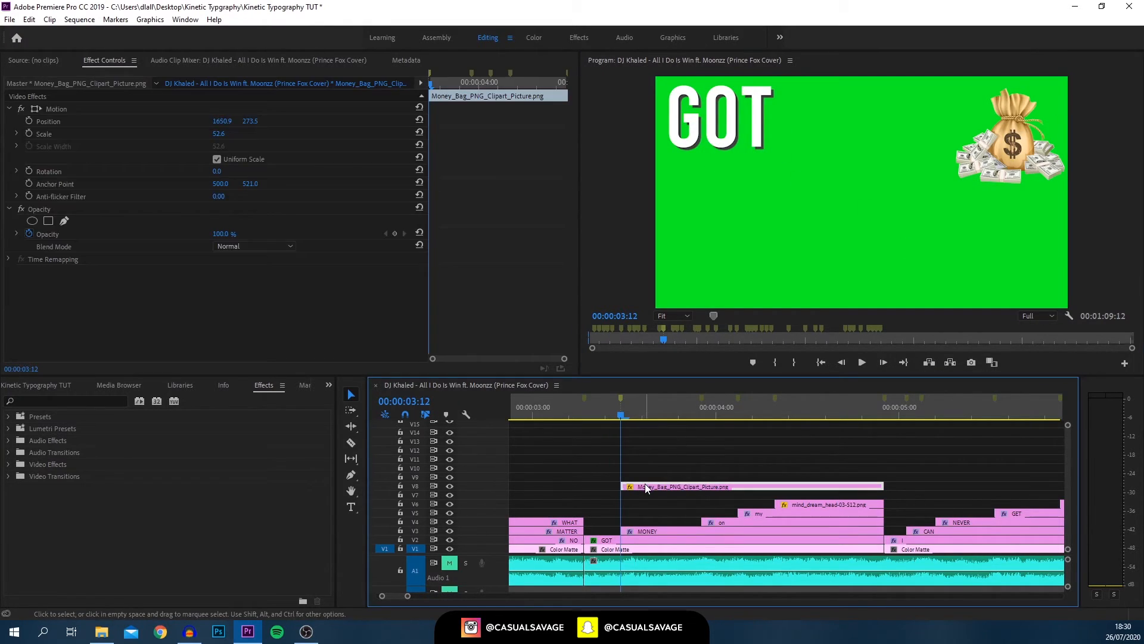
pyautogui.click(30, 122)
pyautogui.moveTo(250, 121); pyautogui.dragTo(914, 400)
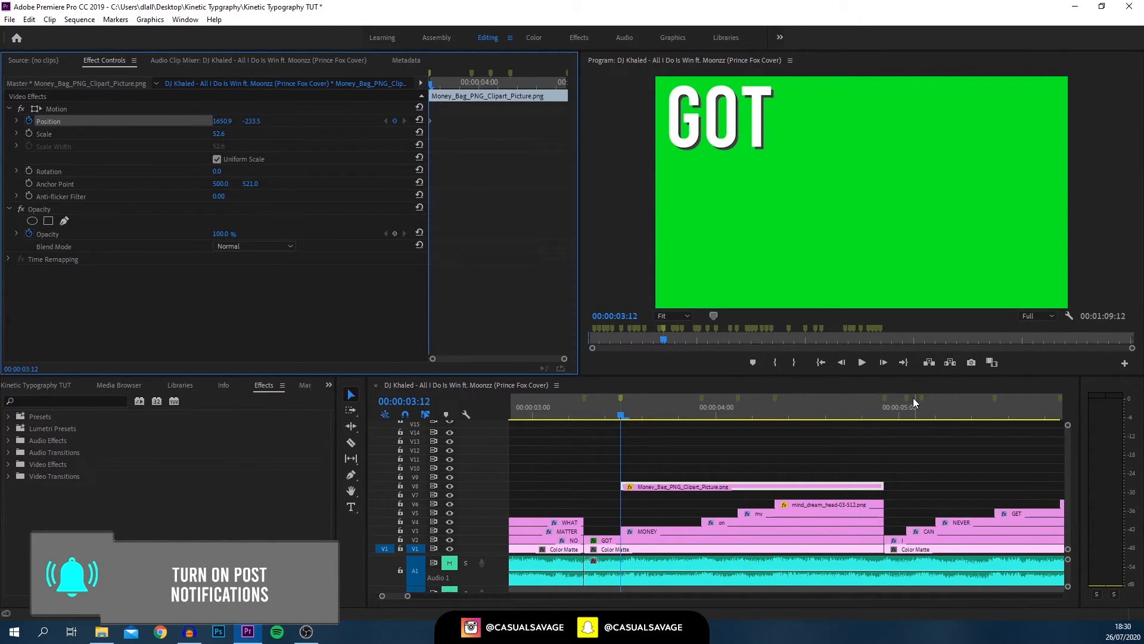
# Step: Set the money bag's vertical position to 245.5 at 00:00:03:16 and preview its drop into the frame
pyautogui.click(888, 364)
pyautogui.click(888, 363)
pyautogui.click(888, 364)
pyautogui.click(888, 363)
pyautogui.moveTo(250, 121); pyautogui.dragTo(537, 121)
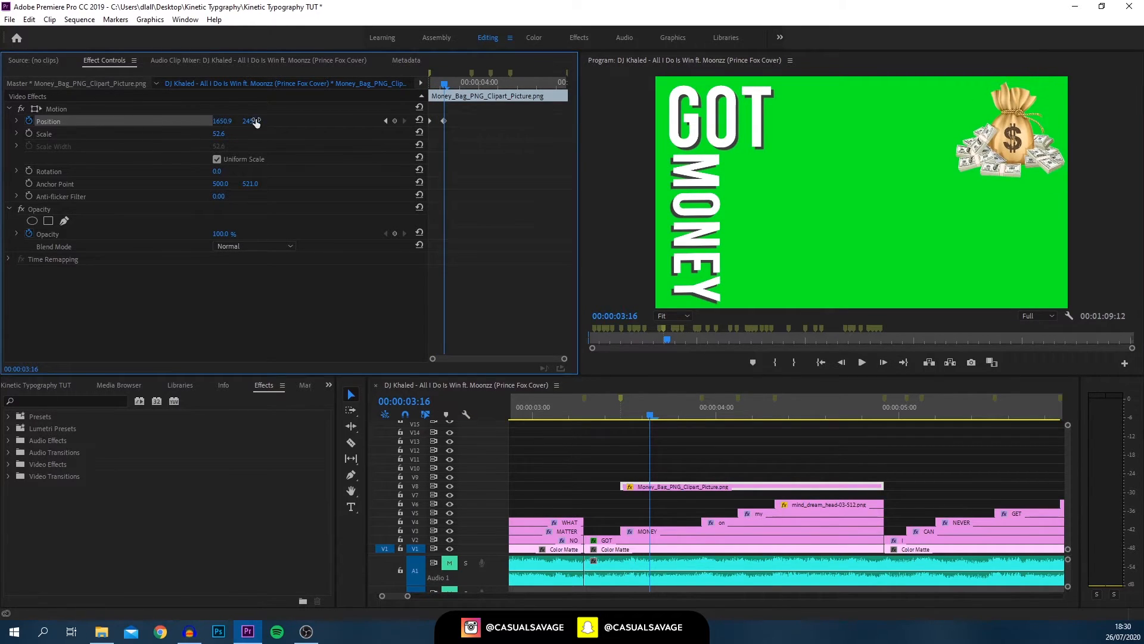
pyautogui.moveTo(600, 413); pyautogui.dragTo(656, 421)
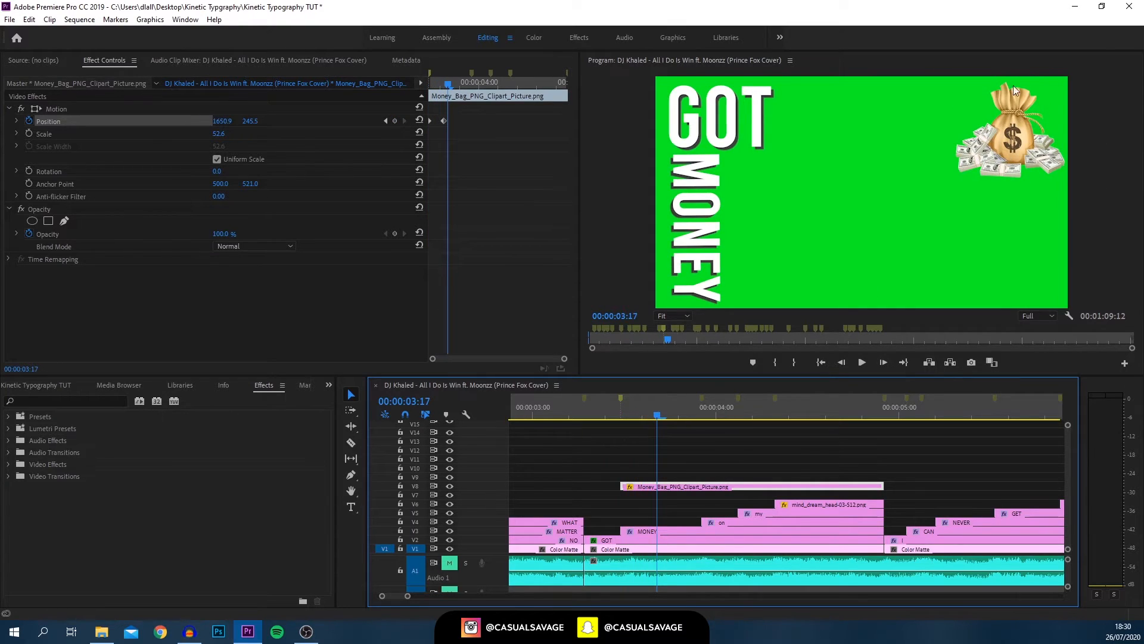
# Step: Add Position keyframes to the head image clip at 00:00:04:08 and 00:00:04:12
pyautogui.moveTo(679, 420); pyautogui.dragTo(776, 424)
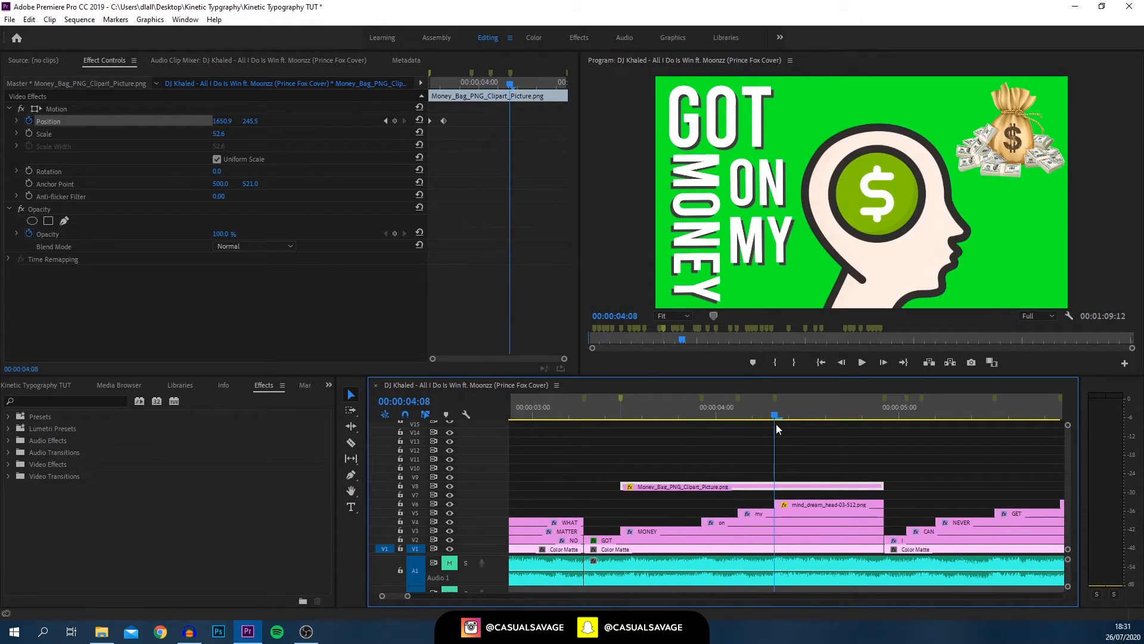
pyautogui.click(806, 504)
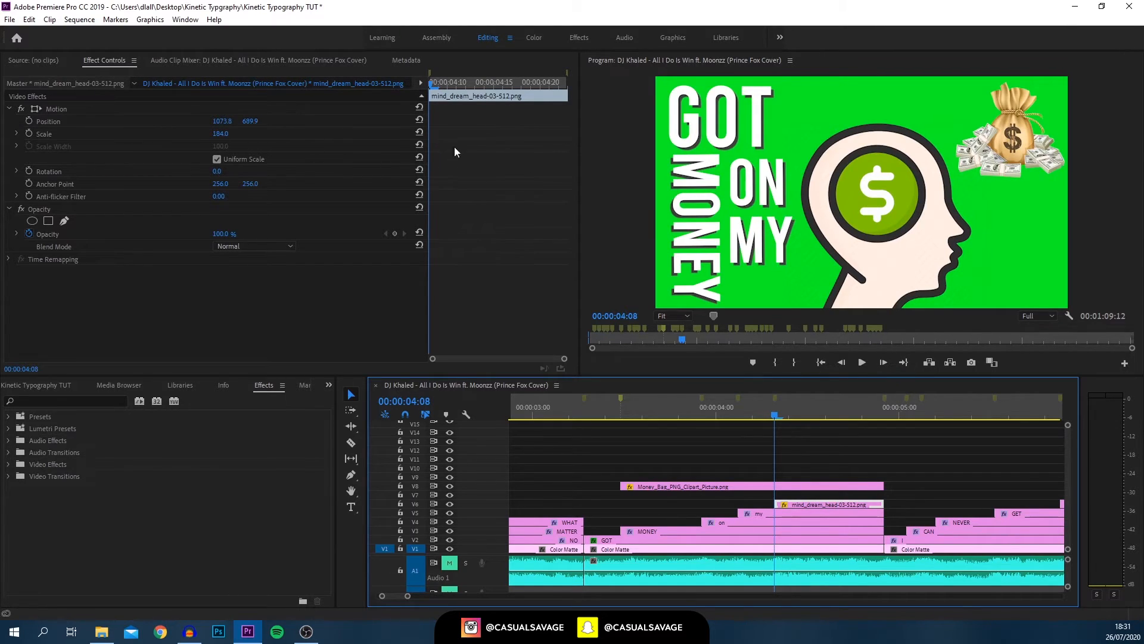
pyautogui.click(28, 122)
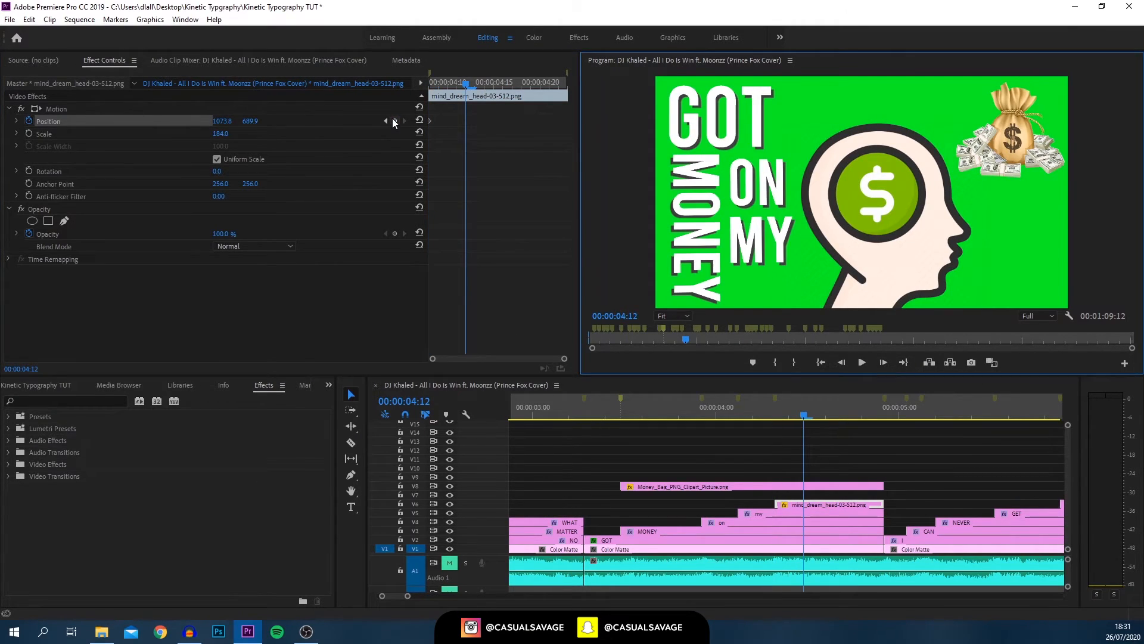
pyautogui.click(395, 121)
# Step: Move the head image below the frame at 00:00:04:08, to a position of about 1088, 1609
pyautogui.moveTo(467, 84); pyautogui.dragTo(311, 79)
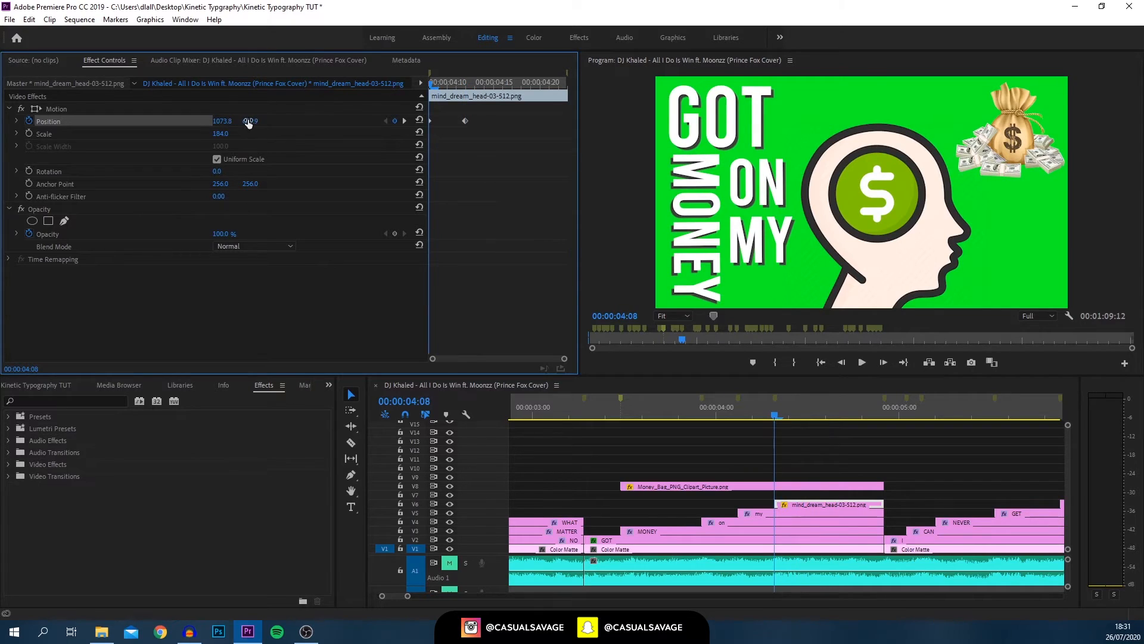
pyautogui.click(838, 187)
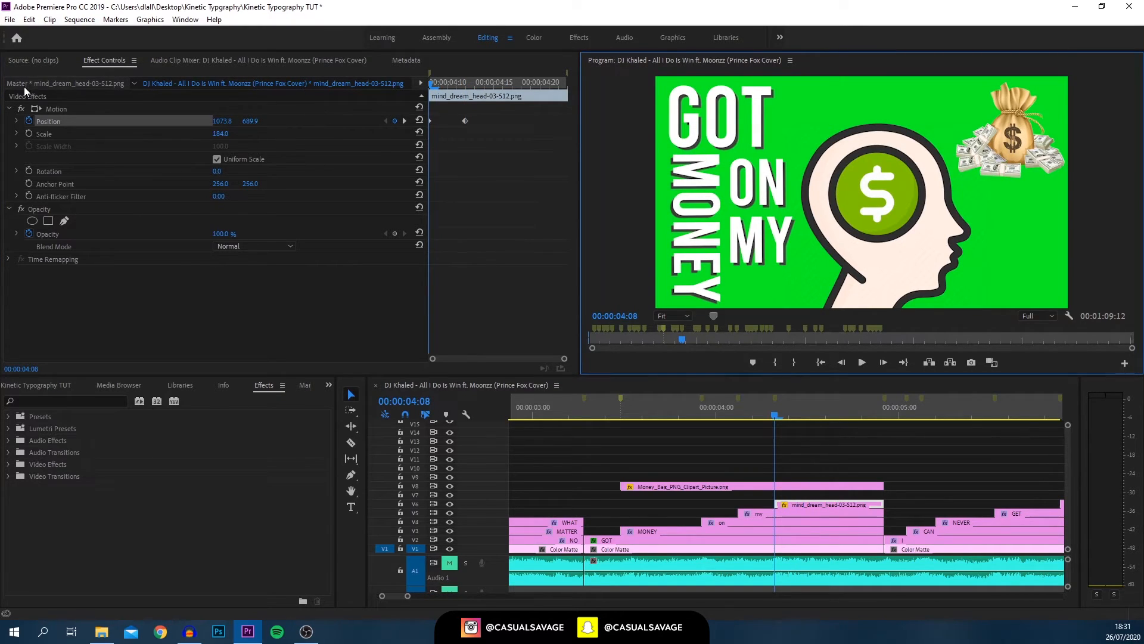
pyautogui.click(40, 109)
pyautogui.moveTo(911, 189); pyautogui.dragTo(914, 387)
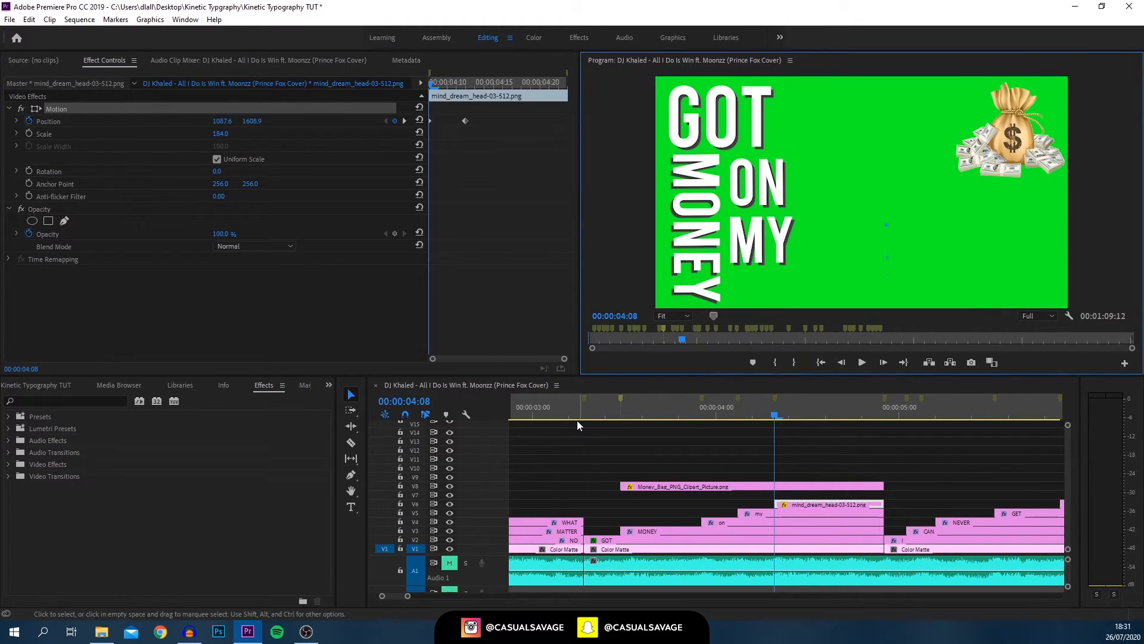
# Step: Play back the animated GOT MONEY ON MY section from around 00:00:03:00
pyautogui.click(534, 413)
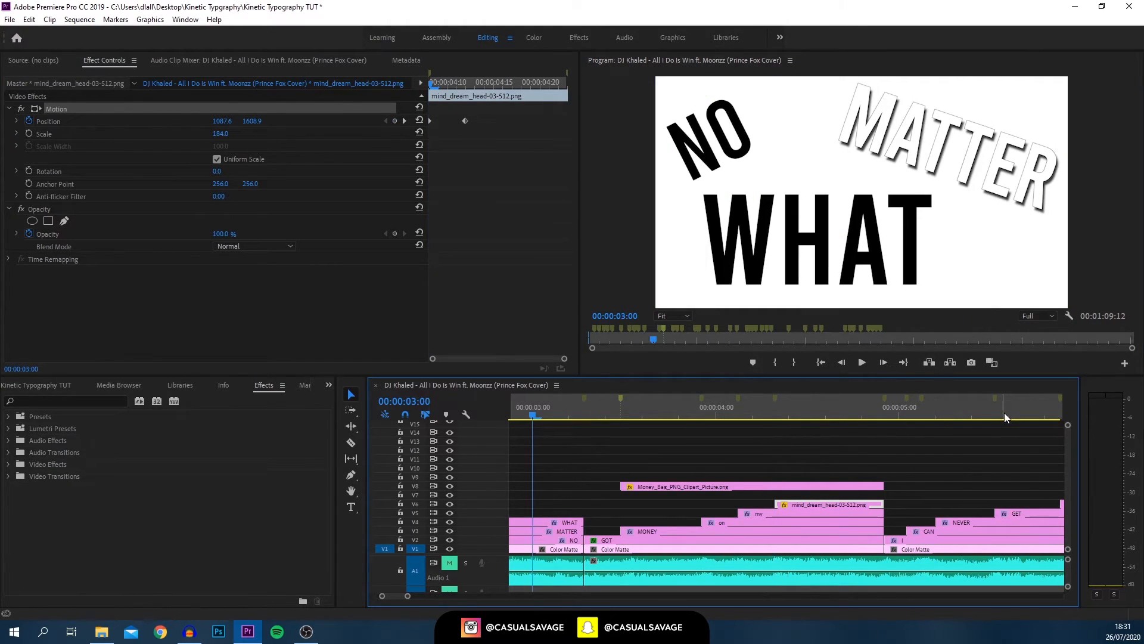
pyautogui.press('space')
pyautogui.press('space')
pyautogui.click(562, 415)
pyautogui.press('space')
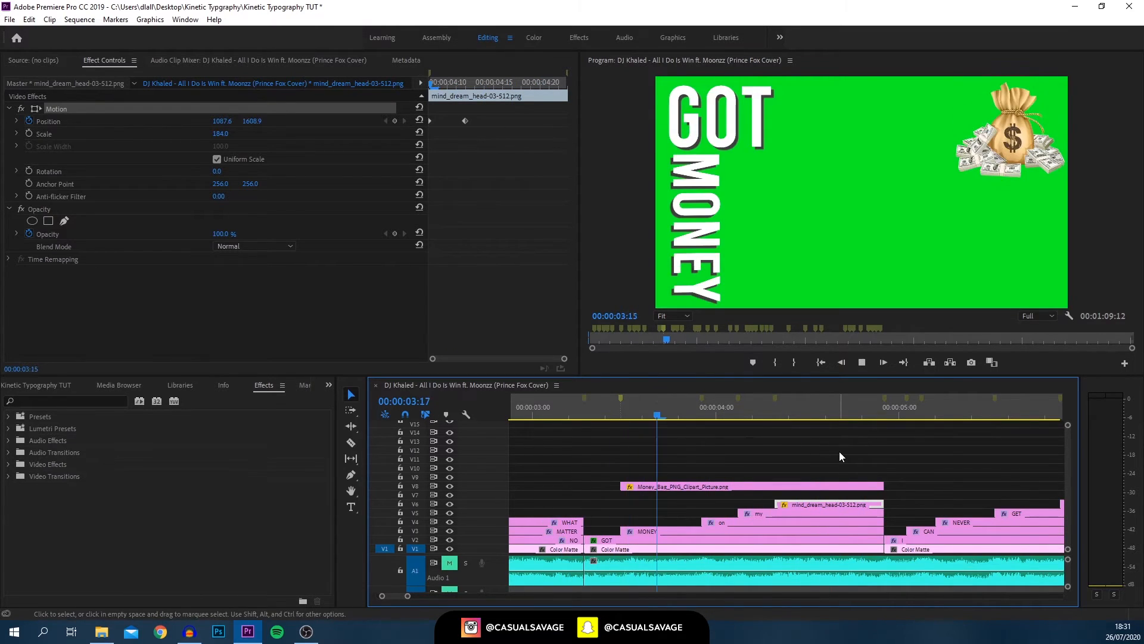
# Step: Stop the playback and scrub through the GOT MONEY ON MY section up to 00:00:04:15
pyautogui.press('space')
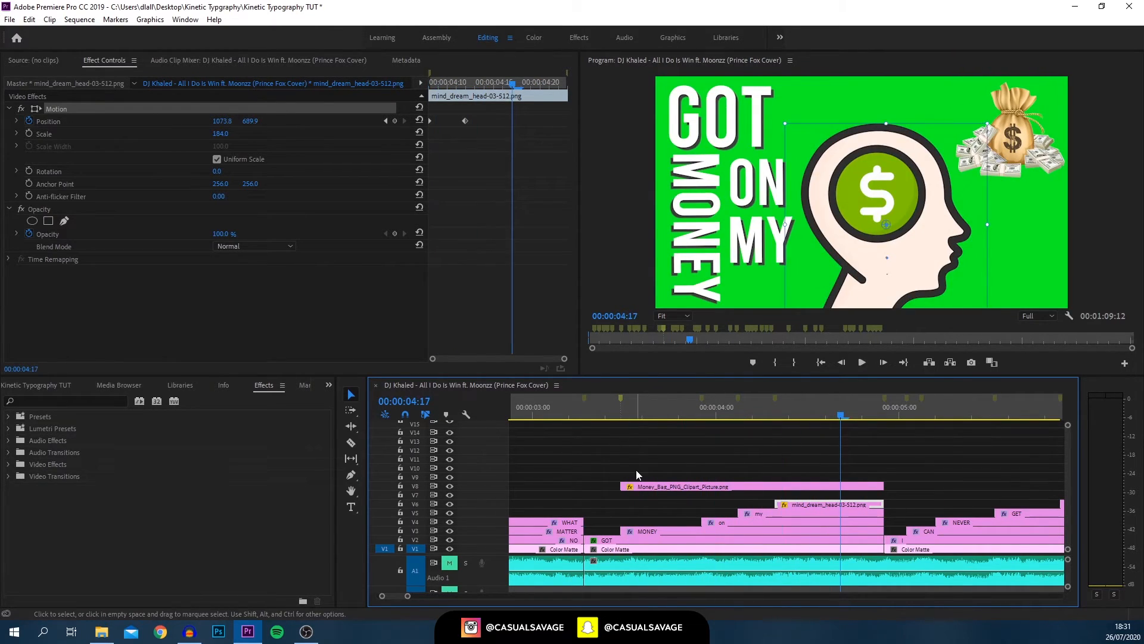
pyautogui.click(567, 410)
pyautogui.moveTo(571, 408); pyautogui.dragTo(827, 437)
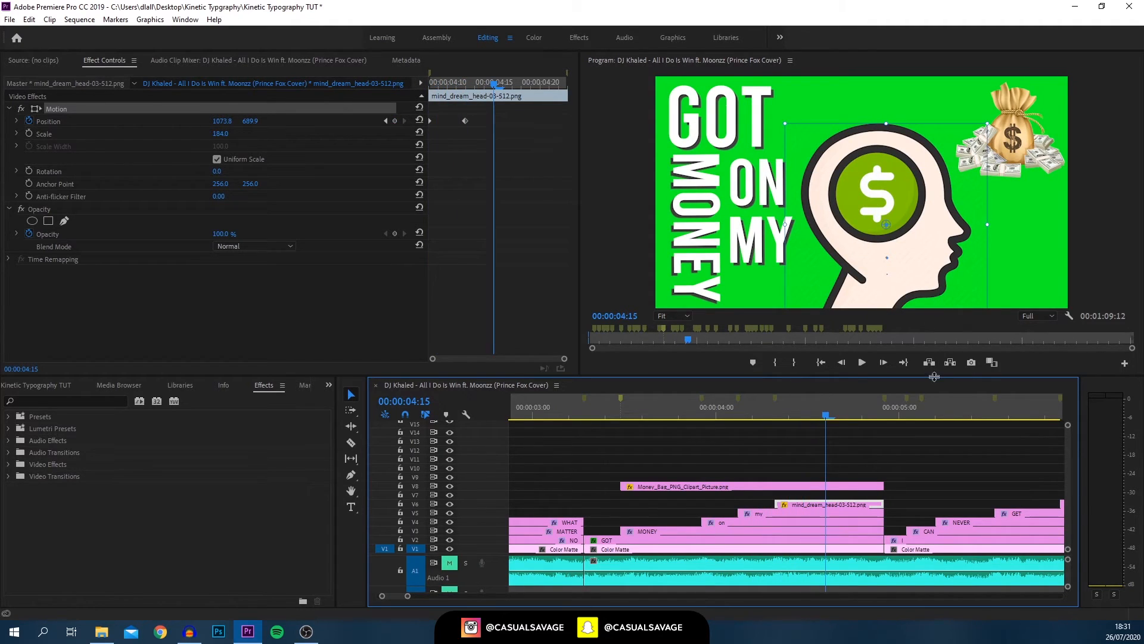
pyautogui.click(1043, 273)
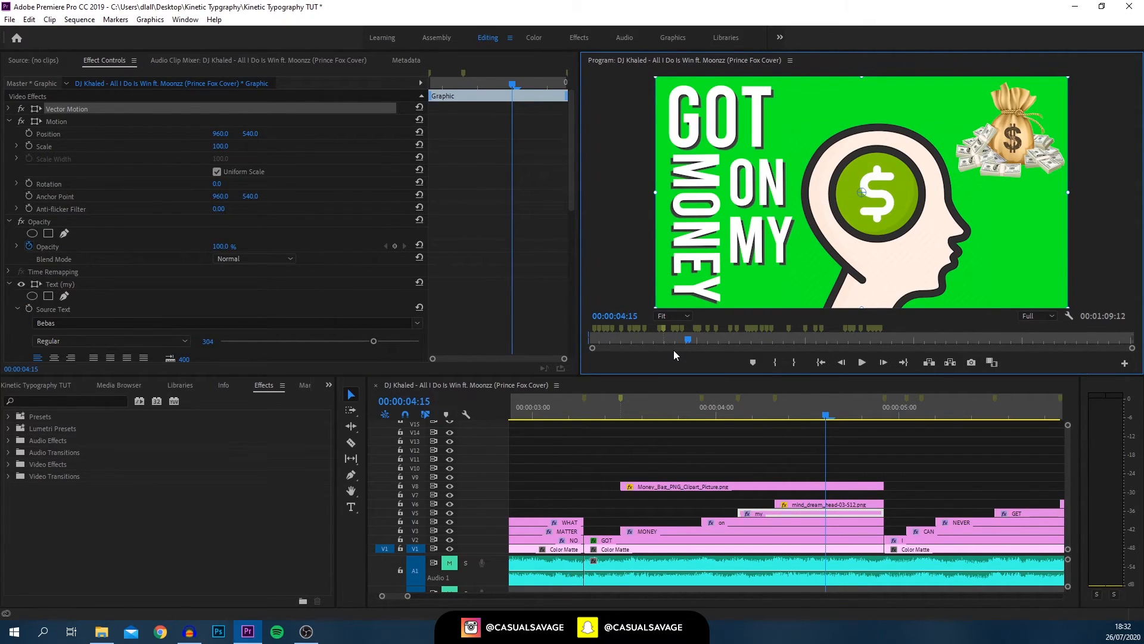
# Step: Remove the money bag's drop-in Position animation at 00:00:03:12 so the image sits at 1650.9, 245.5
pyautogui.click(621, 399)
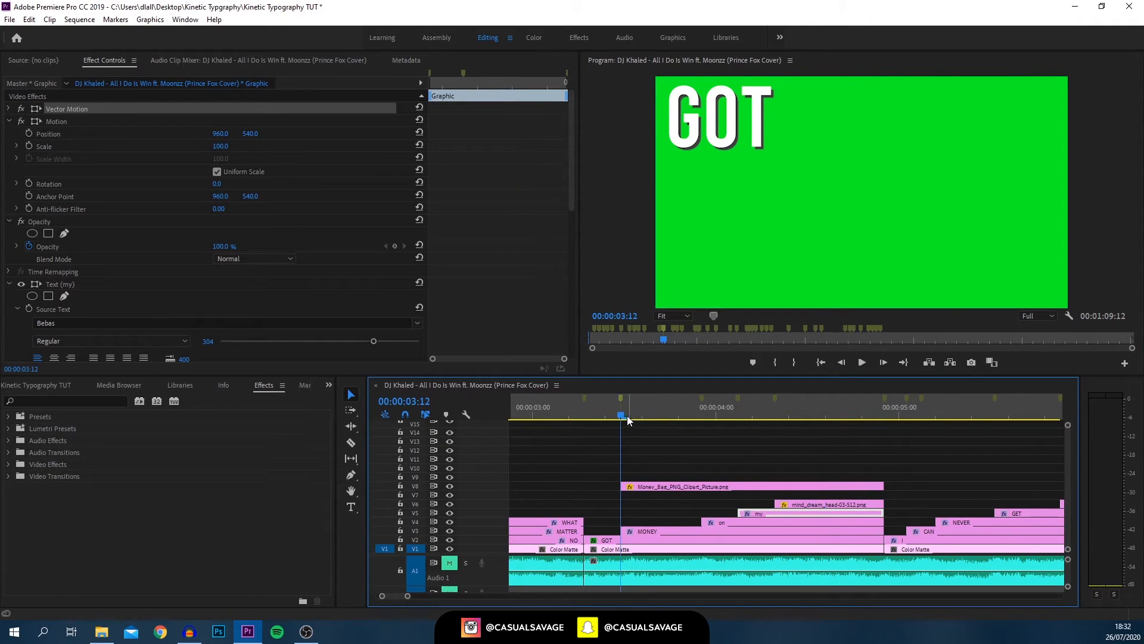
pyautogui.click(707, 487)
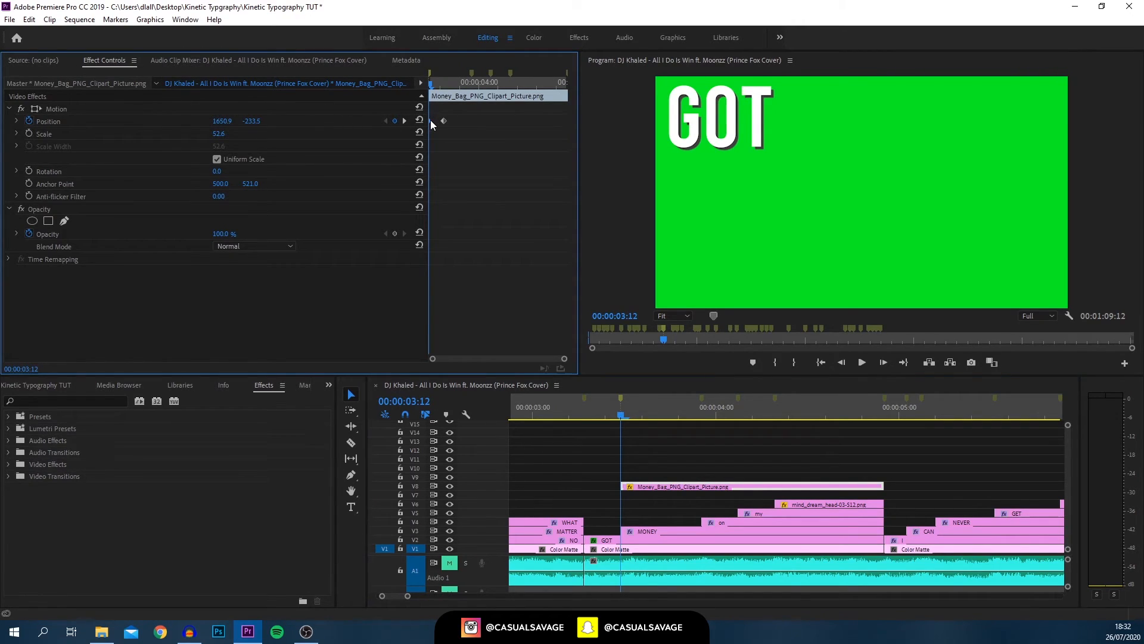
pyautogui.hotkey('ctrl', 'z')
pyautogui.hotkey('ctrl', 'z')
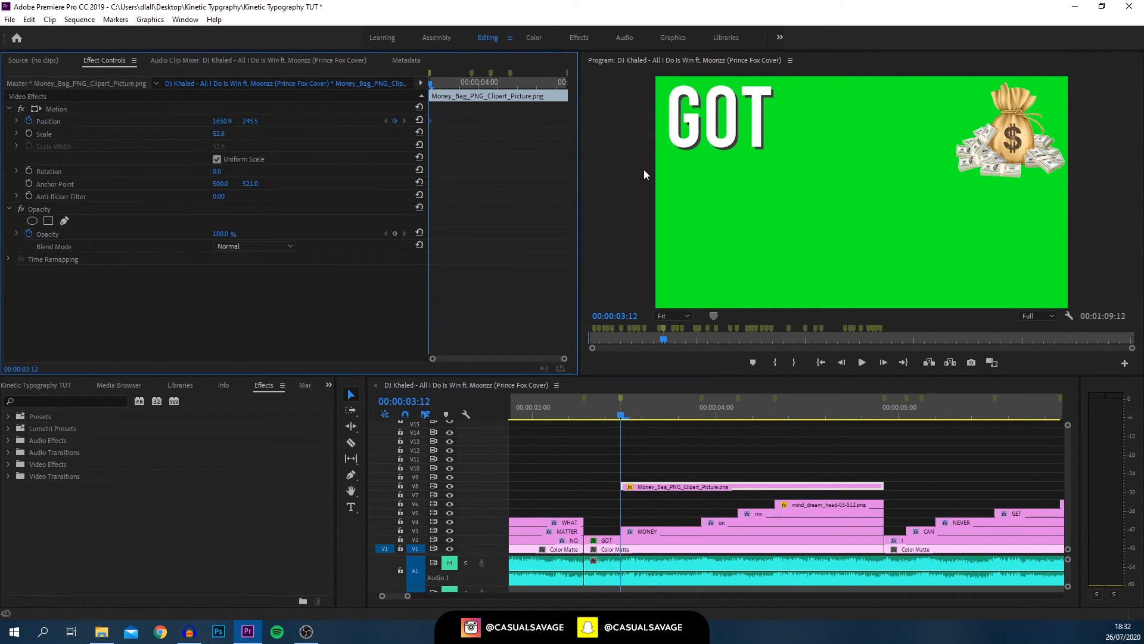
# Step: Keyframe the money bag's Scale to grow from 0 at 00:00:03:12 to 52.6 at 00:00:03:16
pyautogui.click(63, 135)
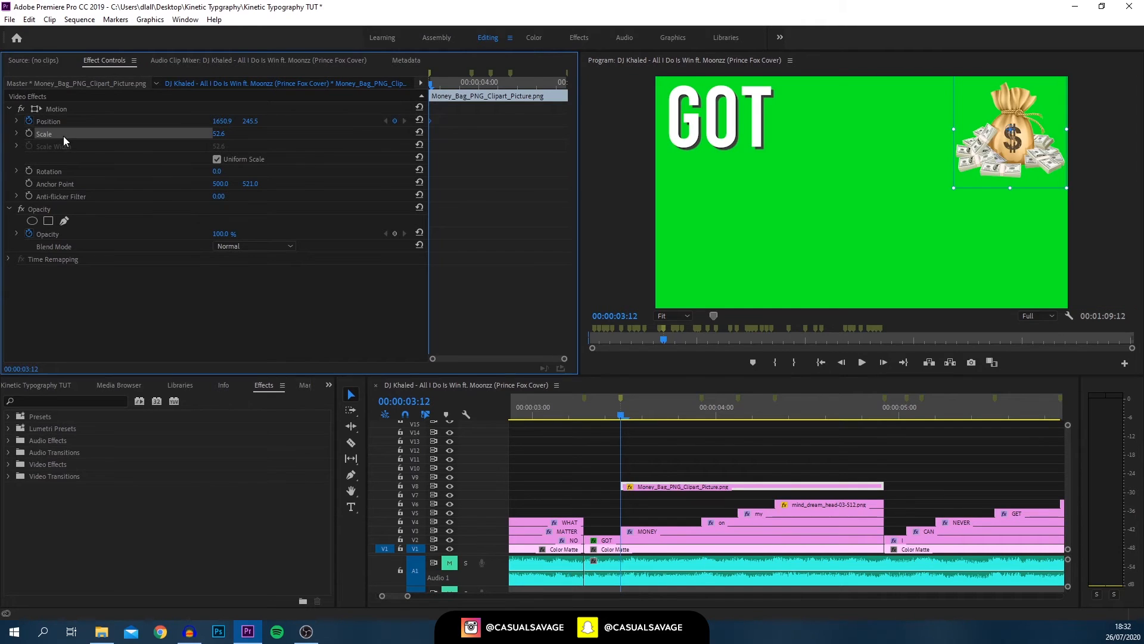
pyautogui.click(28, 133)
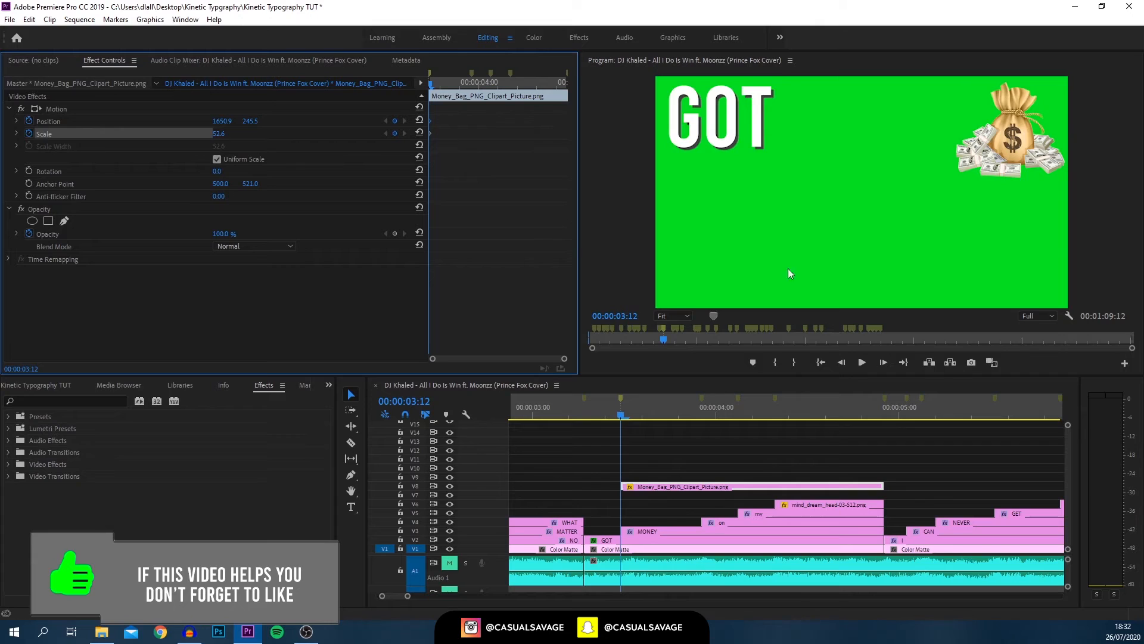
pyautogui.click(885, 364)
pyautogui.click(885, 364)
pyautogui.click(885, 364)
pyautogui.click(885, 364)
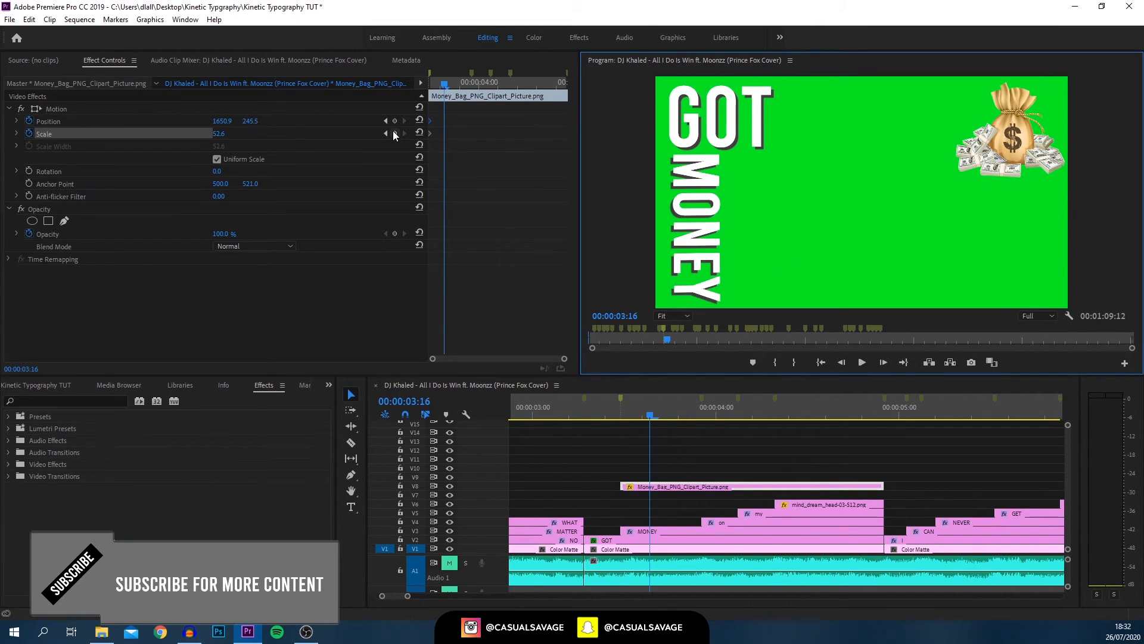
pyautogui.click(395, 134)
pyautogui.moveTo(446, 85); pyautogui.dragTo(388, 92)
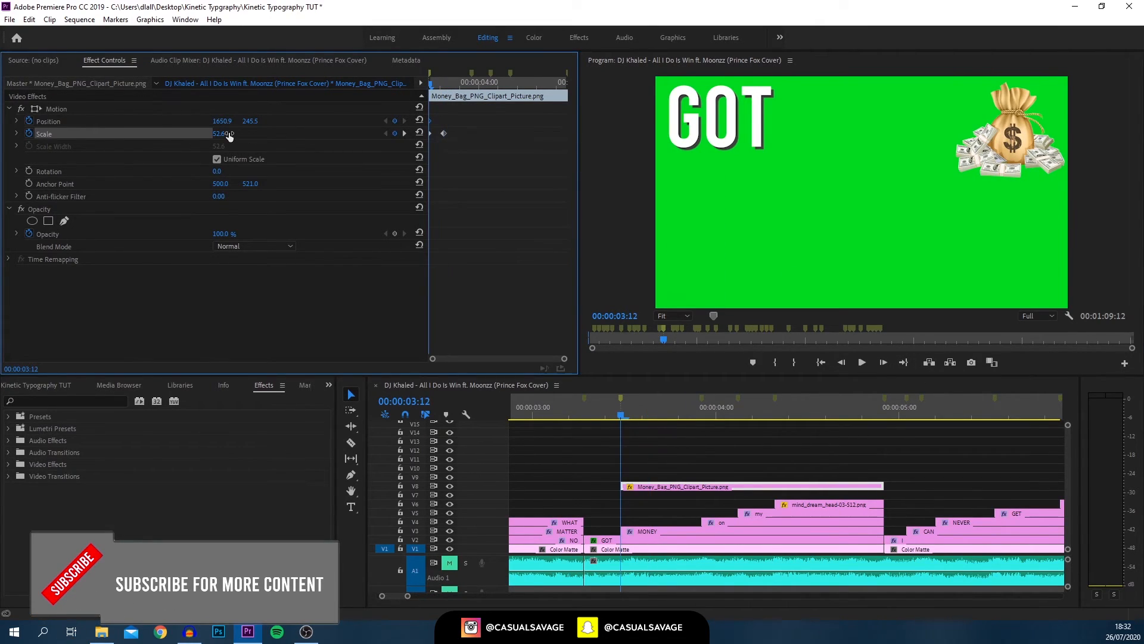
pyautogui.moveTo(219, 134); pyautogui.dragTo(185, 134)
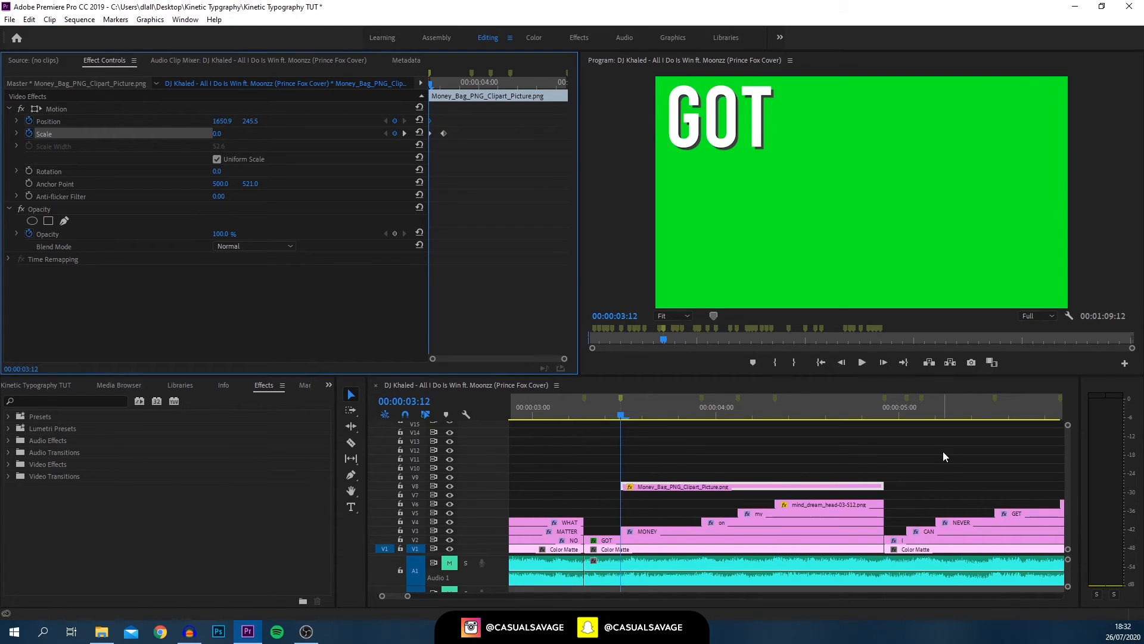
# Step: Preview the money bag's scale-up and scrub through the rest of the section to 00:00:04:15
pyautogui.moveTo(621, 415)
pyautogui.mouseDown()
pyautogui.moveTo(654, 421)
pyautogui.moveTo(578, 424)
pyautogui.moveTo(638, 412)
pyautogui.mouseUp()
pyautogui.press('space')
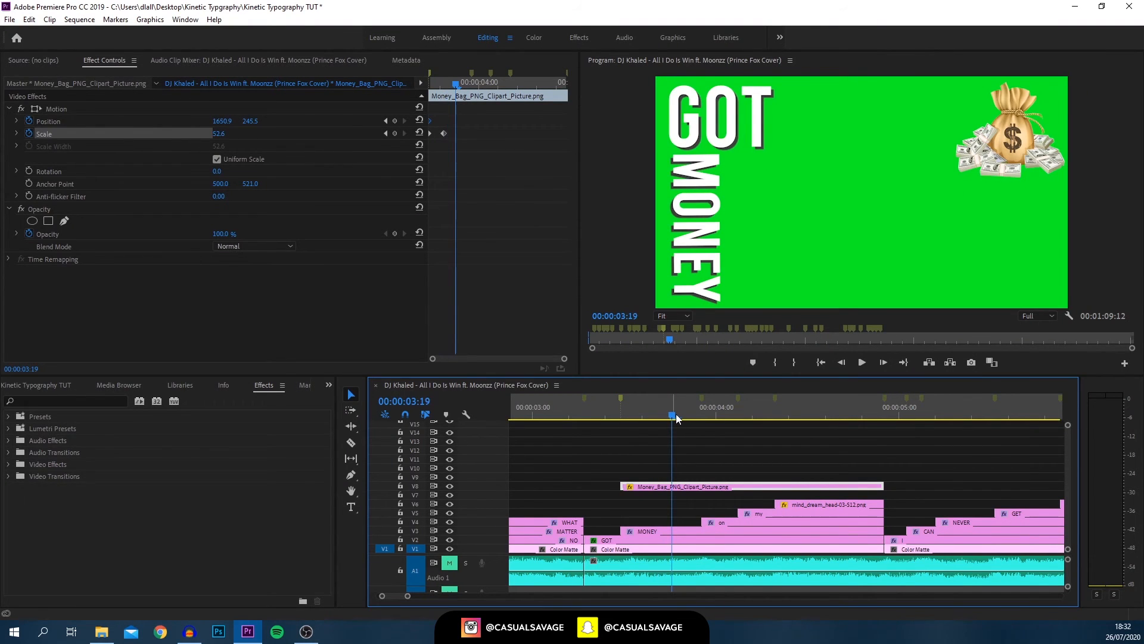
pyautogui.click(225, 236)
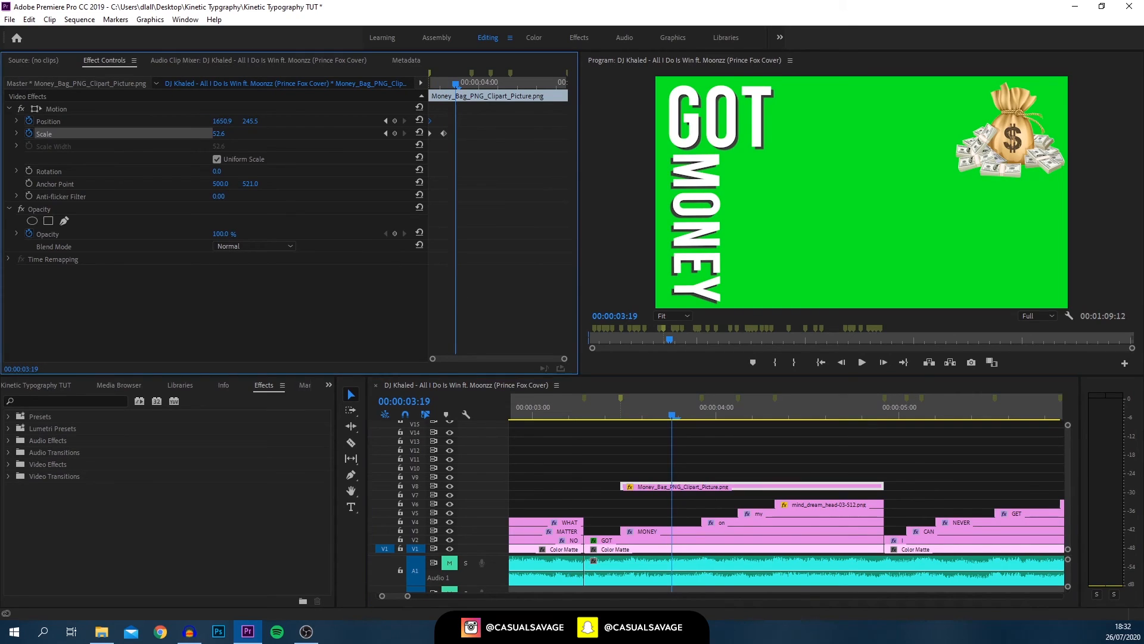
pyautogui.click(268, 271)
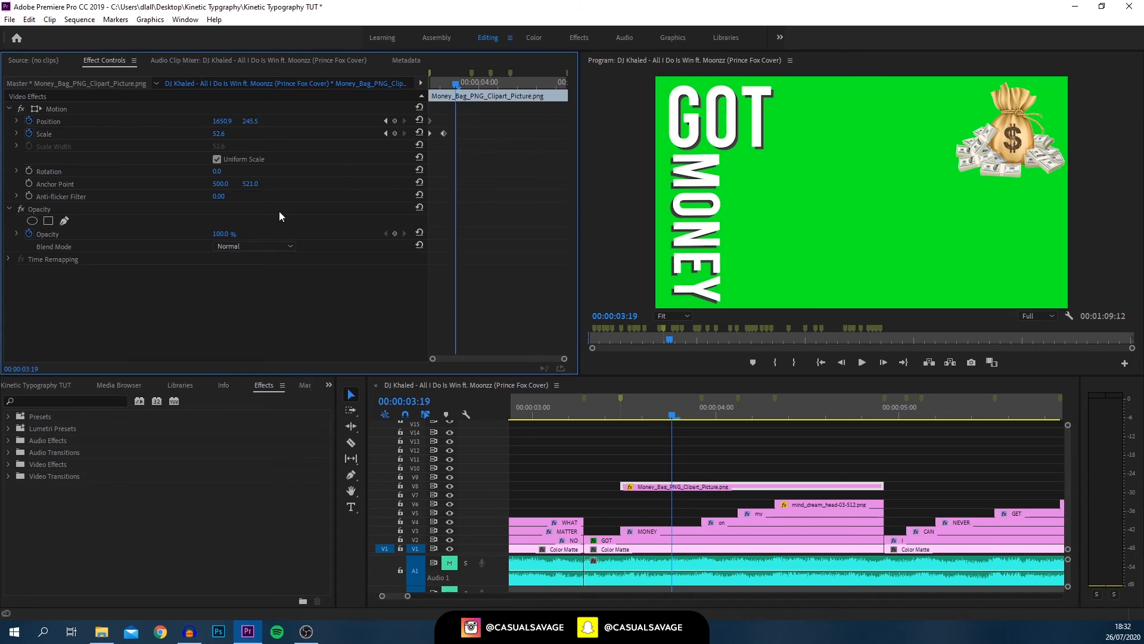
pyautogui.moveTo(671, 406); pyautogui.dragTo(828, 409)
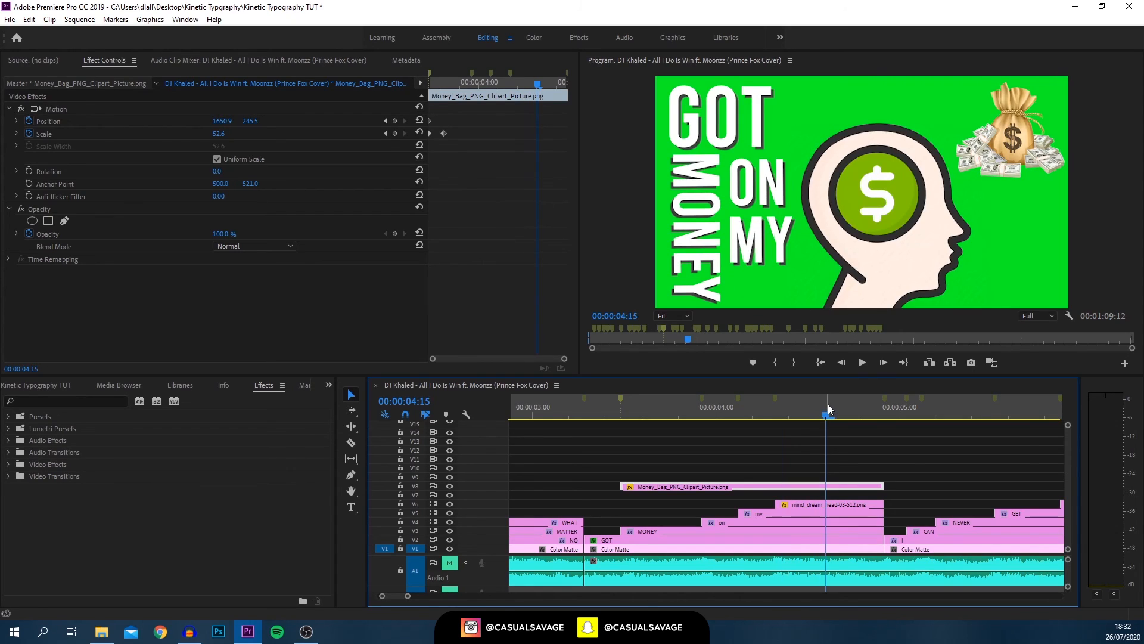